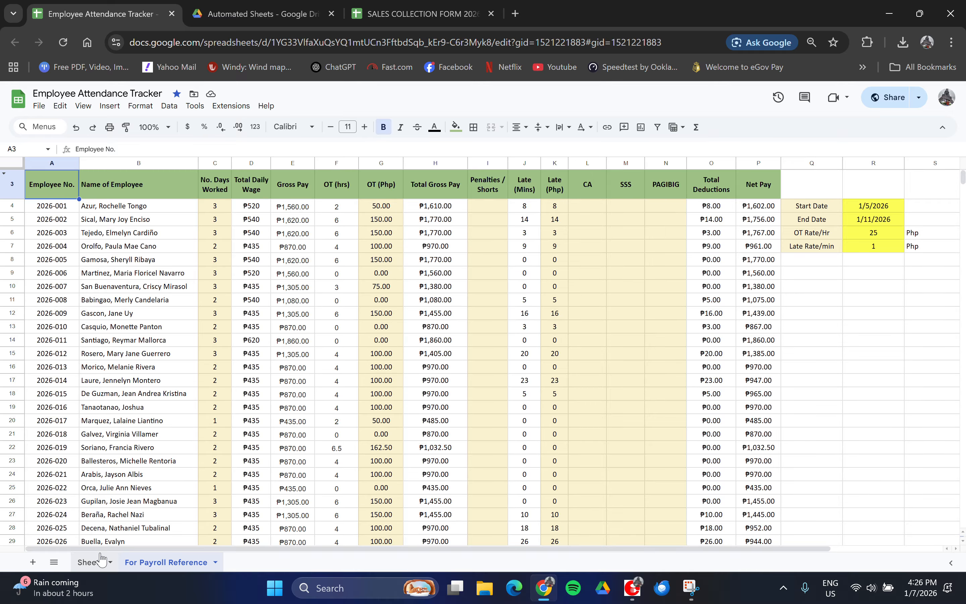
Review the attendance log in Sheet1, from the first entries through the latest 2026-01-07 submissions at the end of the table.
left_click(93, 563)
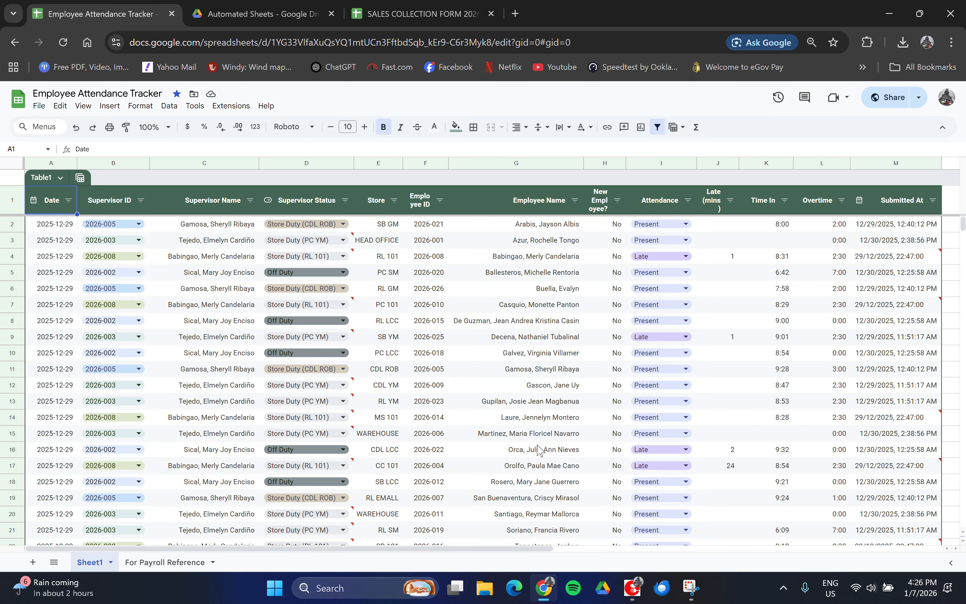
scroll(481, 432, "down", 5)
scroll(481, 432, "down", 20)
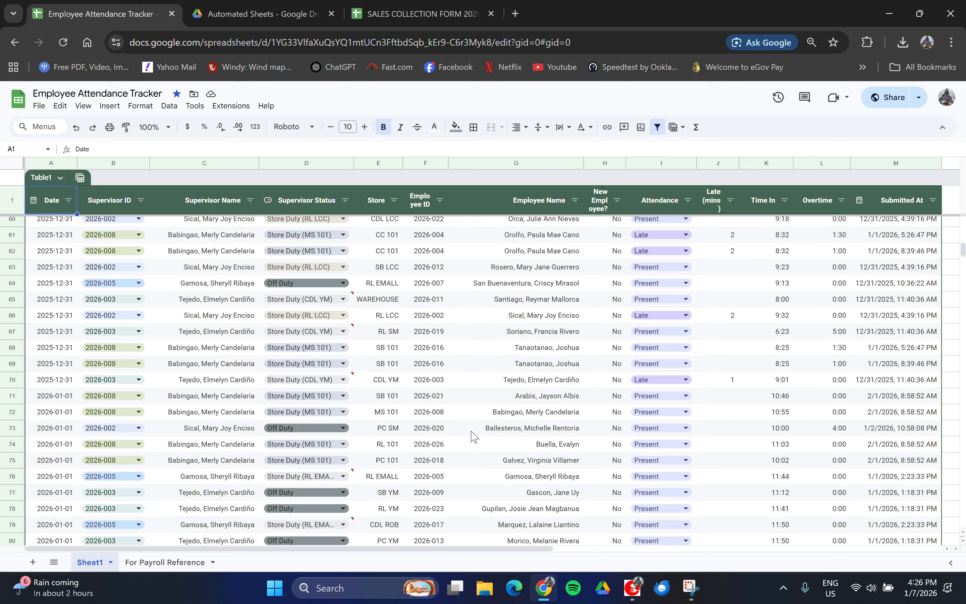
scroll(395, 447, "down", 20)
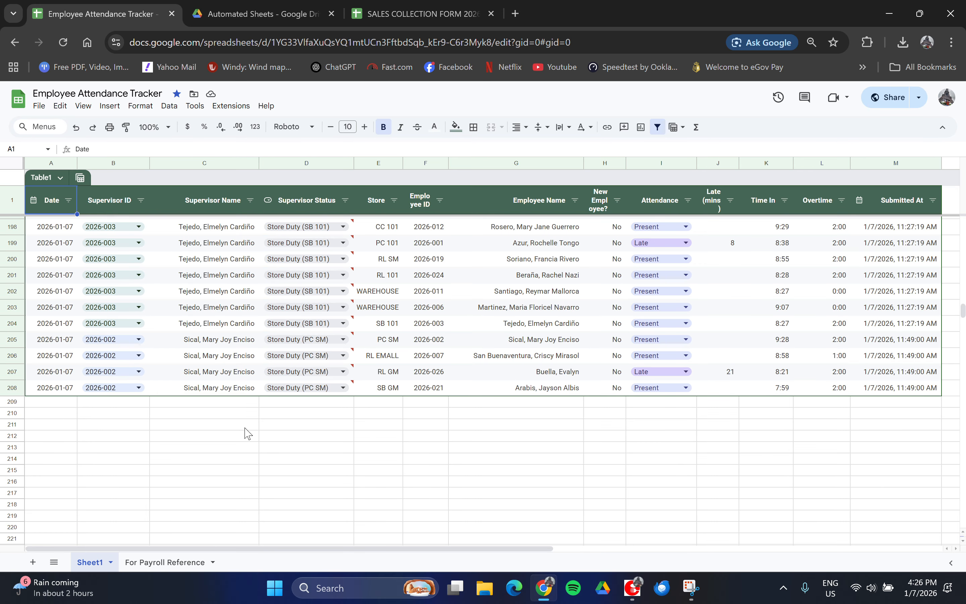
scroll(261, 453, "up", 2)
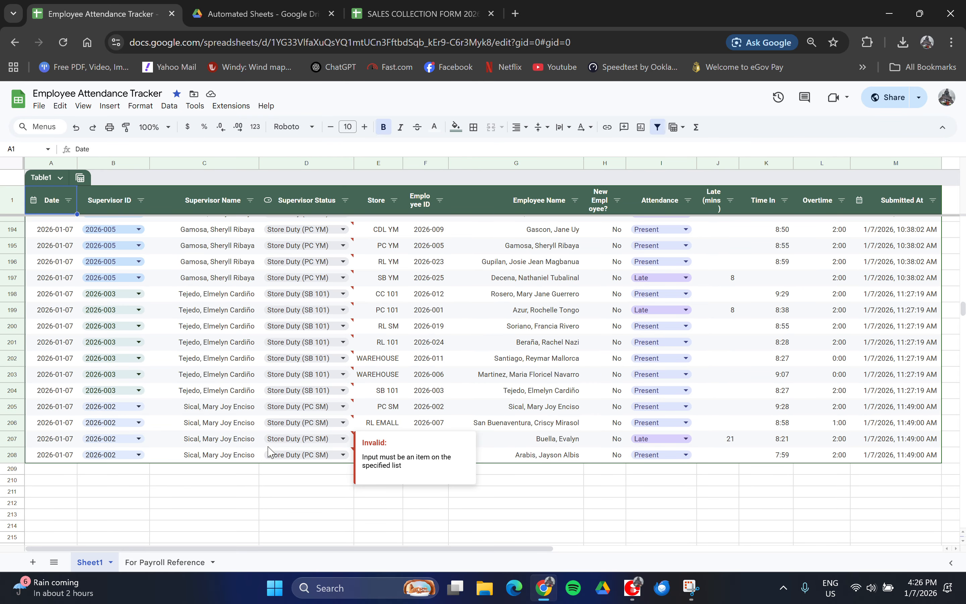
scroll(217, 356, "up", 2)
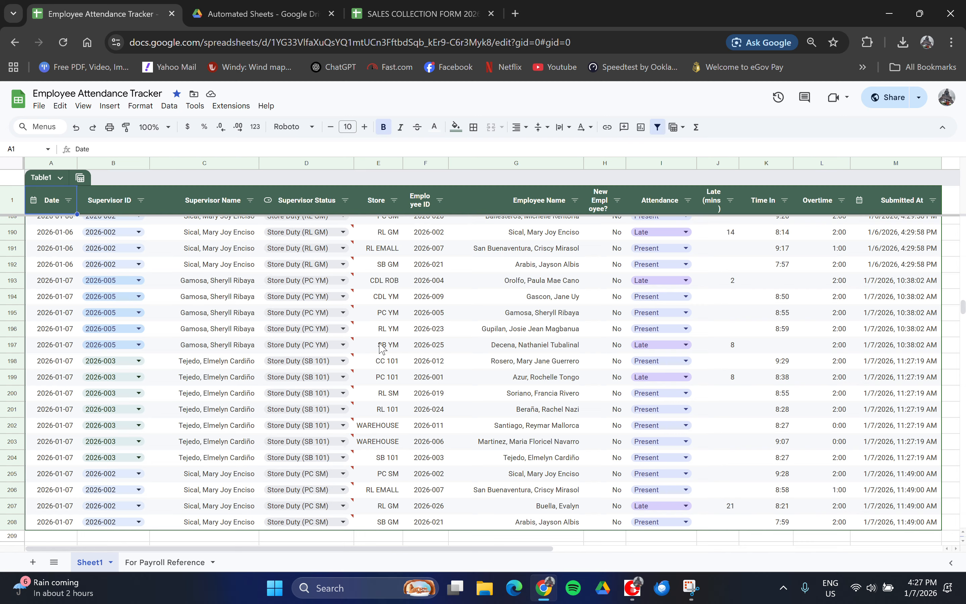
mouse_move(294, 375)
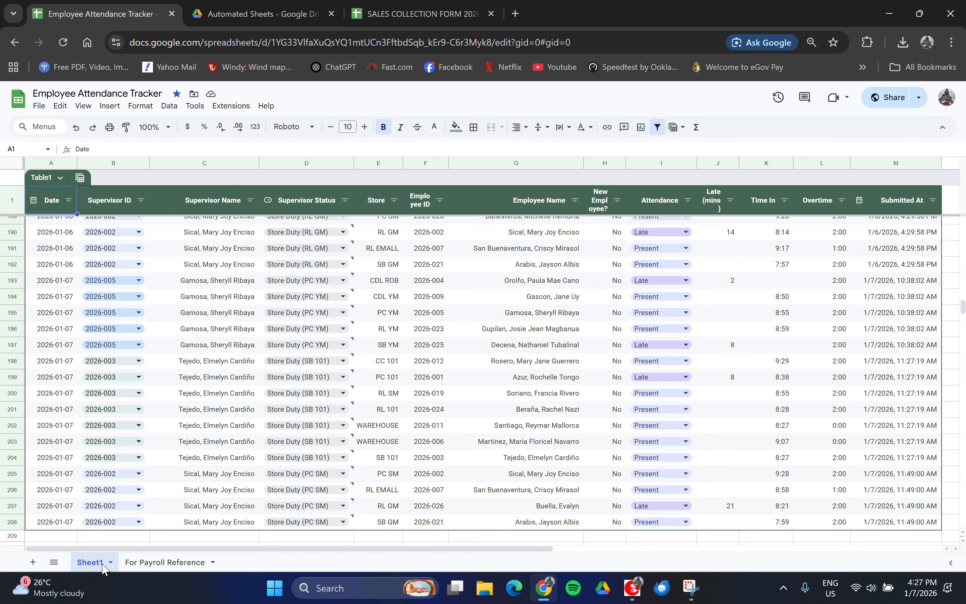
scroll(359, 315, "down", 3)
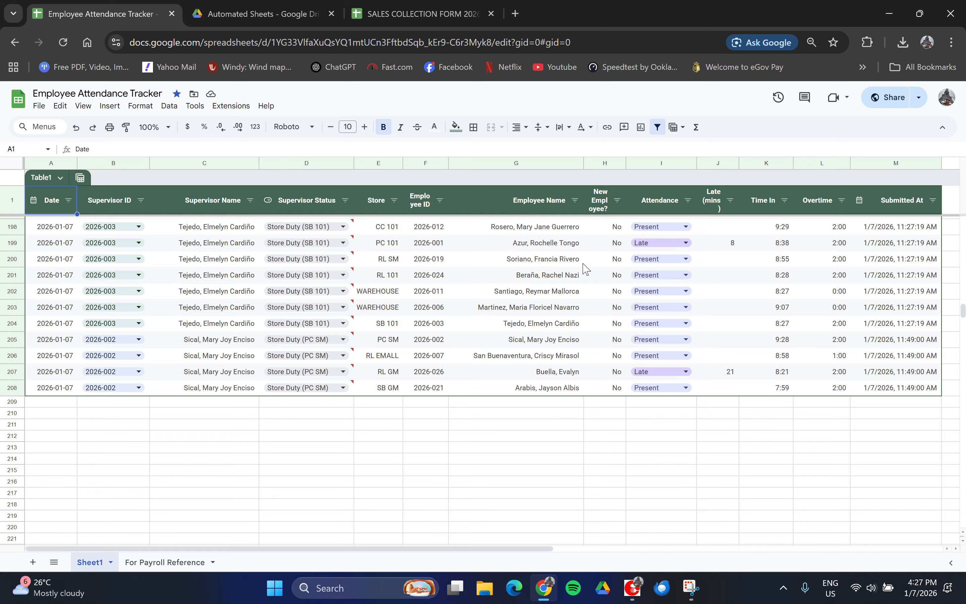
scroll(417, 314, "up", 2)
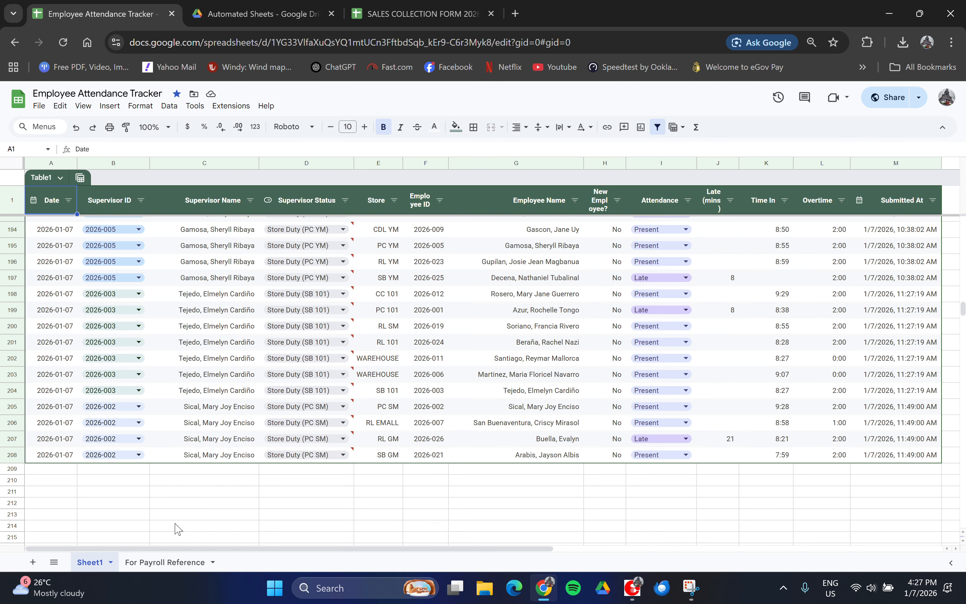
Open the For Payroll Reference sheet and inspect the start date, end date, OT rate per hour and late rate per minute cells.
left_click(168, 562)
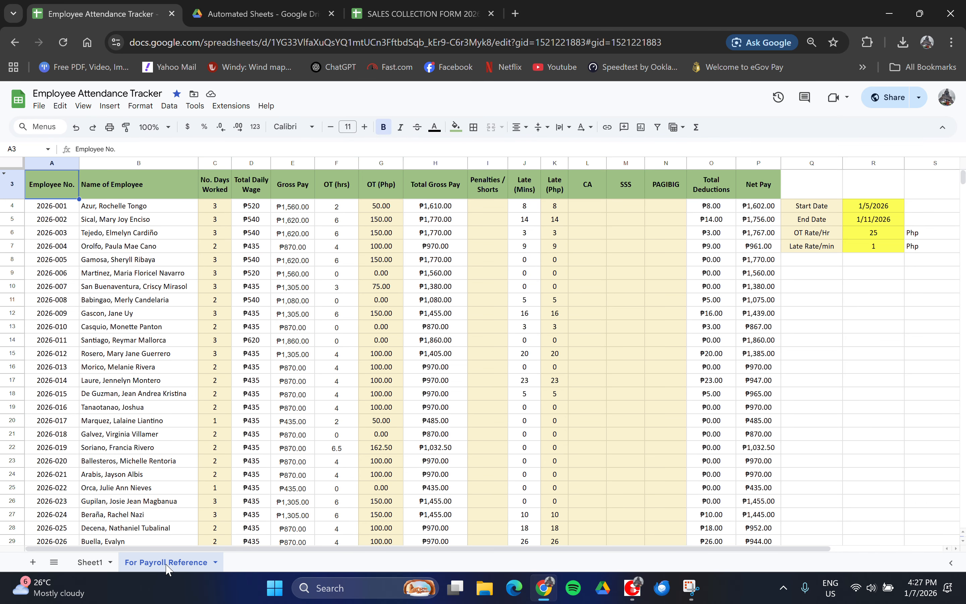
scroll(45, 241, "down", 2)
scroll(44, 243, "up", 2)
left_click(878, 208)
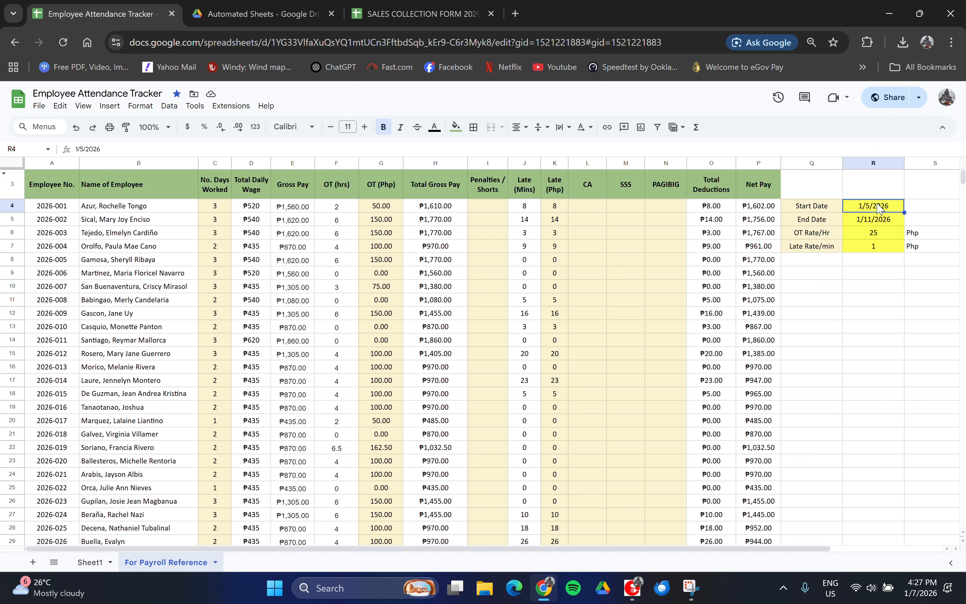
left_click(878, 224)
left_click(880, 209)
left_click(878, 222)
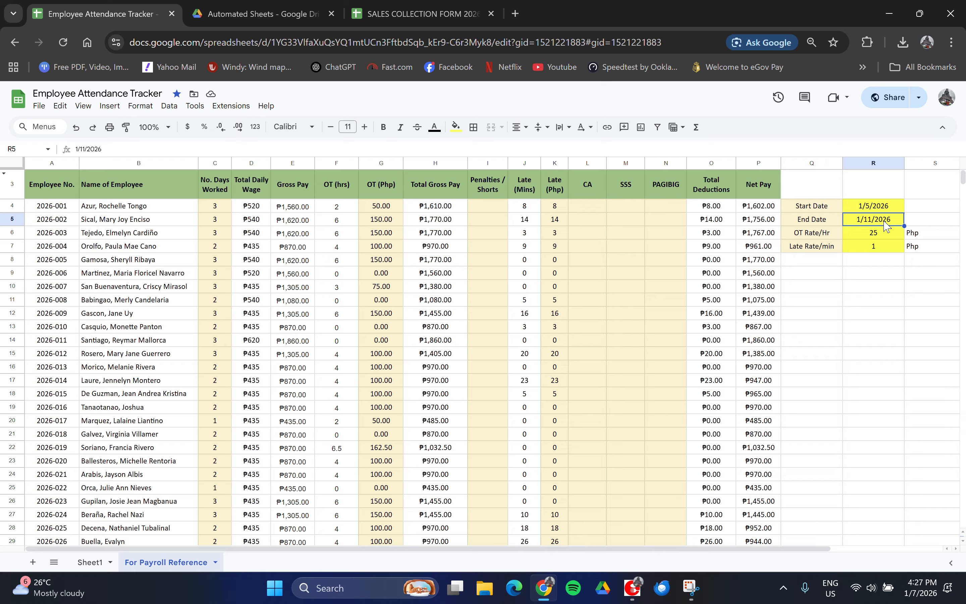
left_click(870, 237)
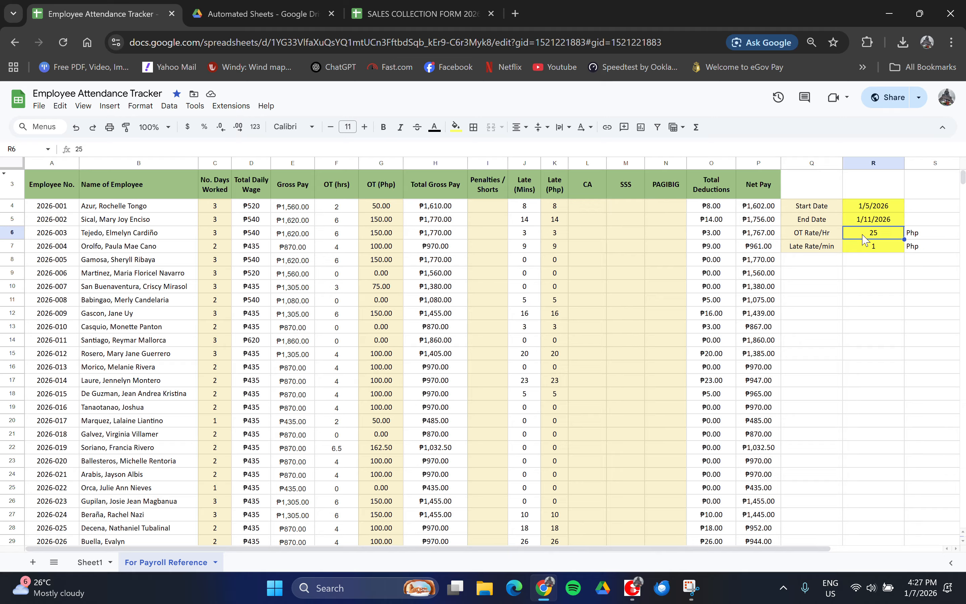
left_click(880, 251)
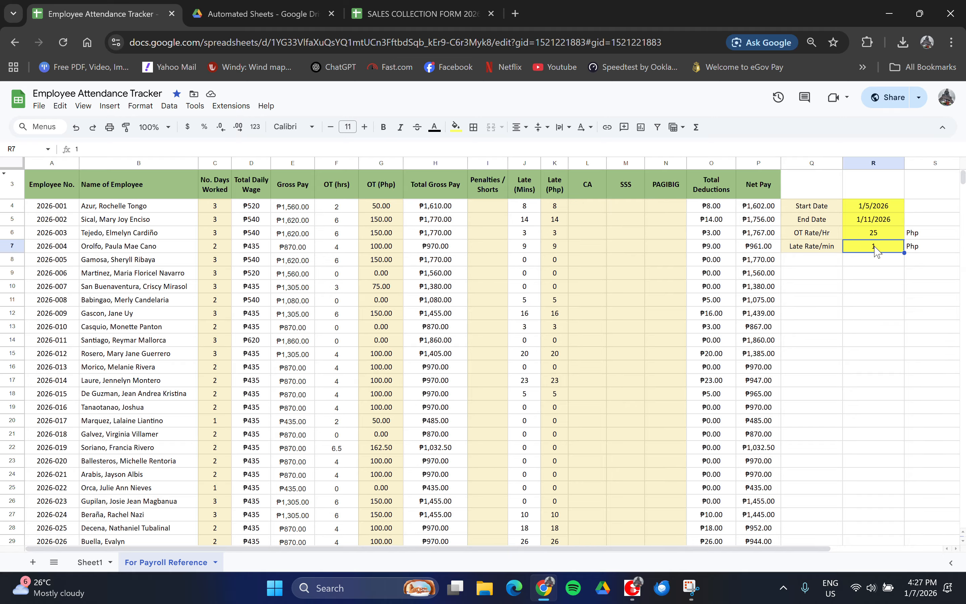
left_click(851, 286)
left_click(854, 245)
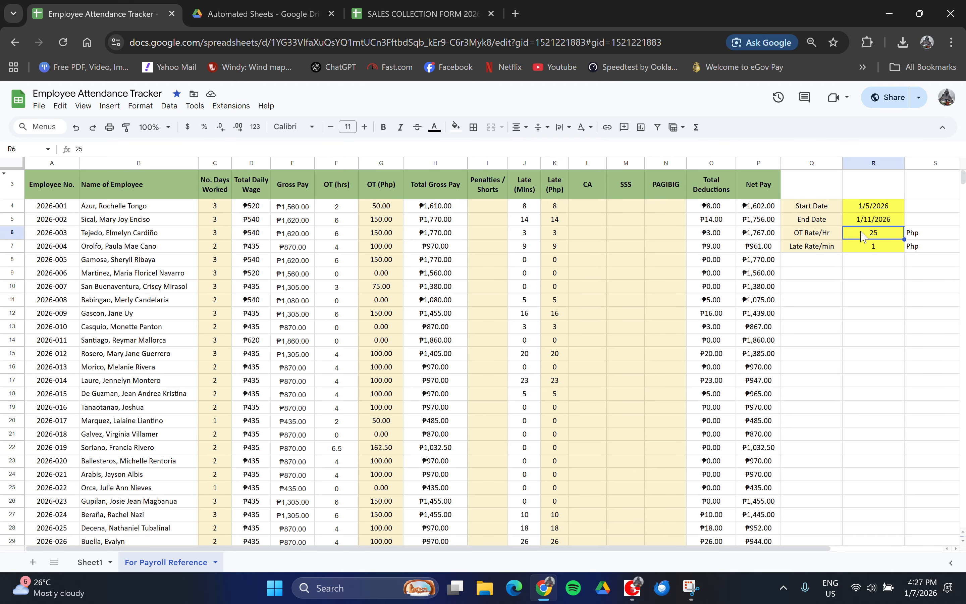
Check the payroll period's start and end dates against the employee payroll rows down to the last employee.
left_click(874, 205)
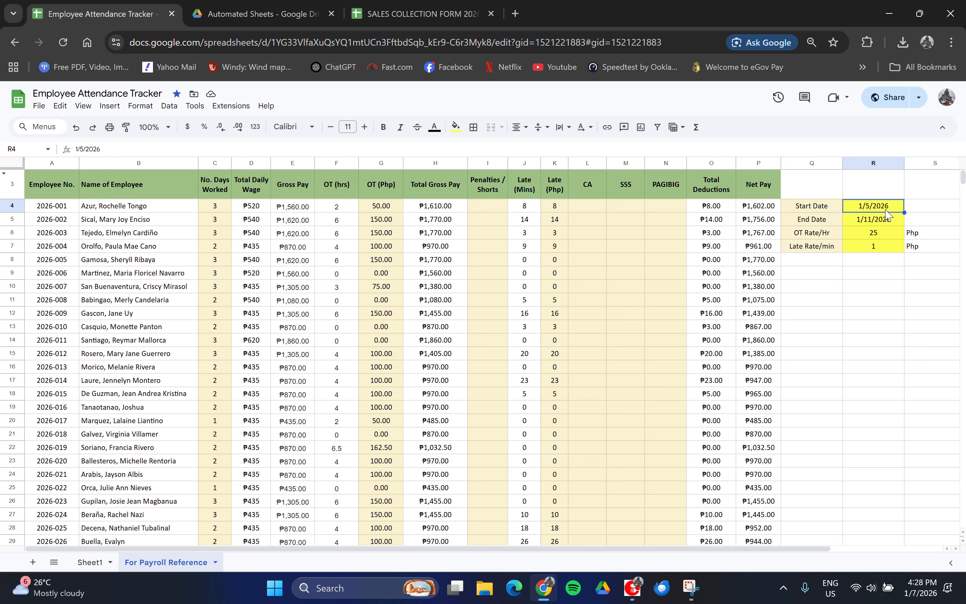
left_click(869, 224)
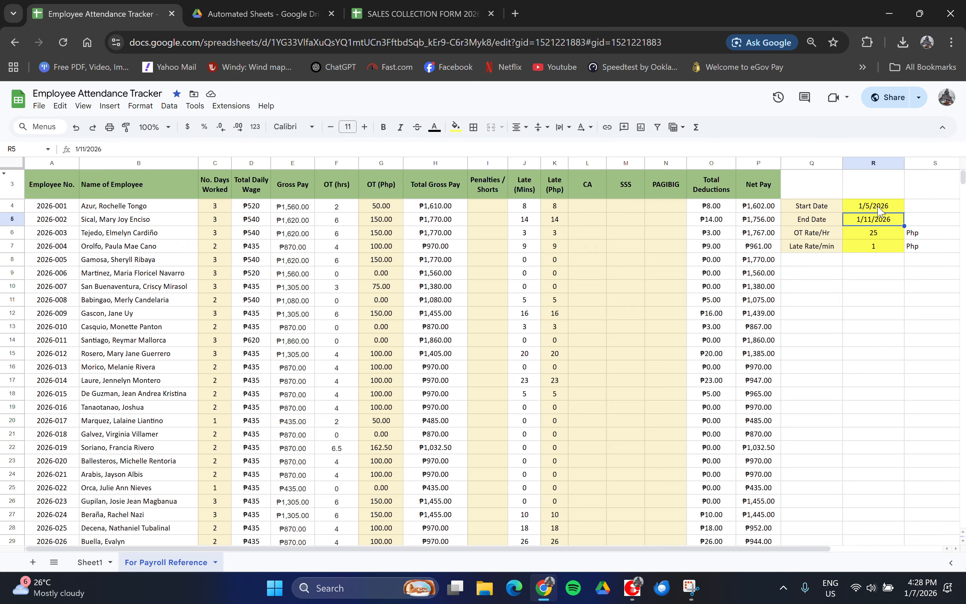
left_click(881, 208)
left_click(875, 222)
scroll(231, 463, "down", 2)
scroll(231, 343, "up", 2)
scroll(216, 487, "down", 2)
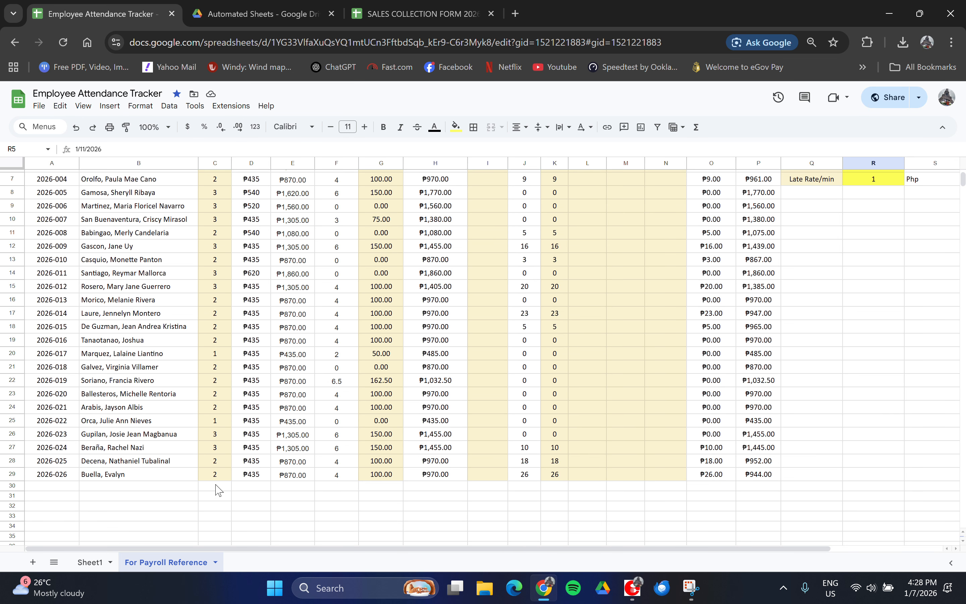
scroll(219, 491, "up", 2)
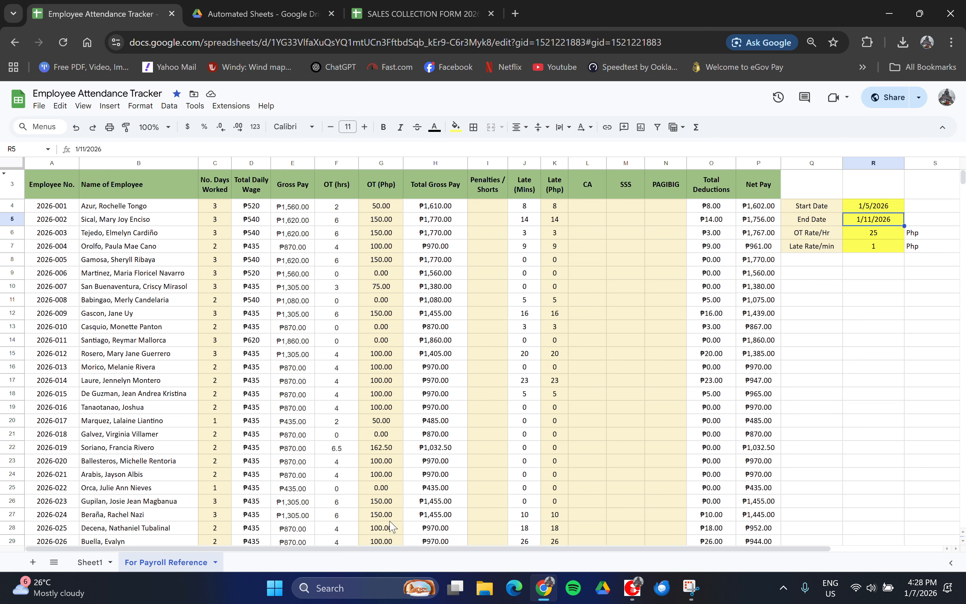
Set the payroll reference's Start Date to 12/29/2025 using the date picker.
left_click(872, 304)
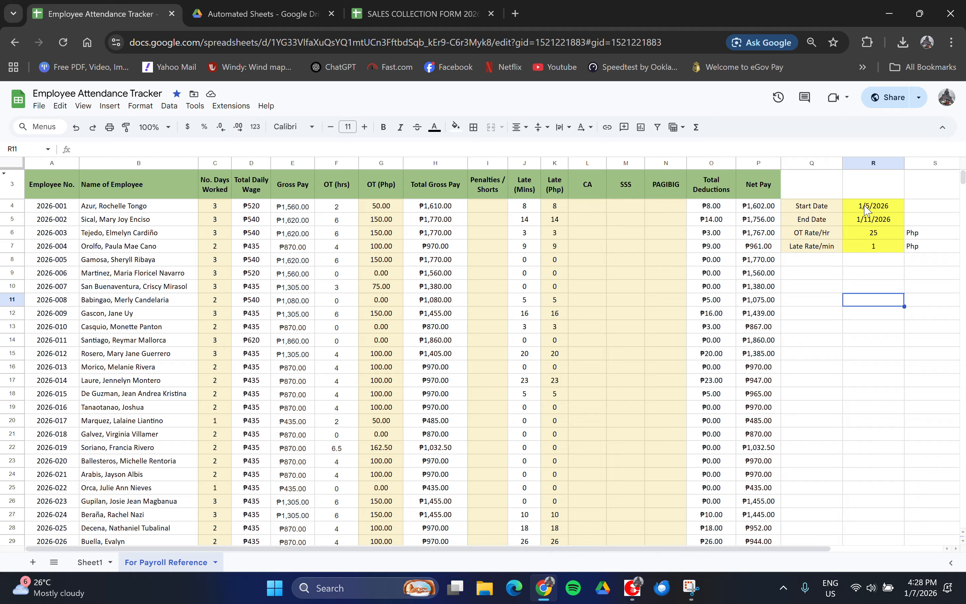
left_click(866, 210)
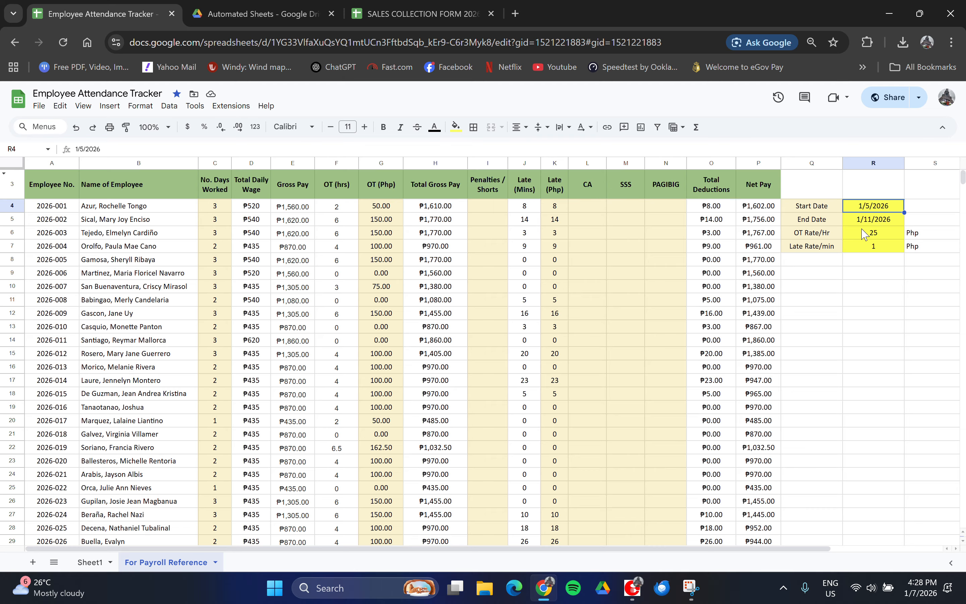
double_click(872, 209)
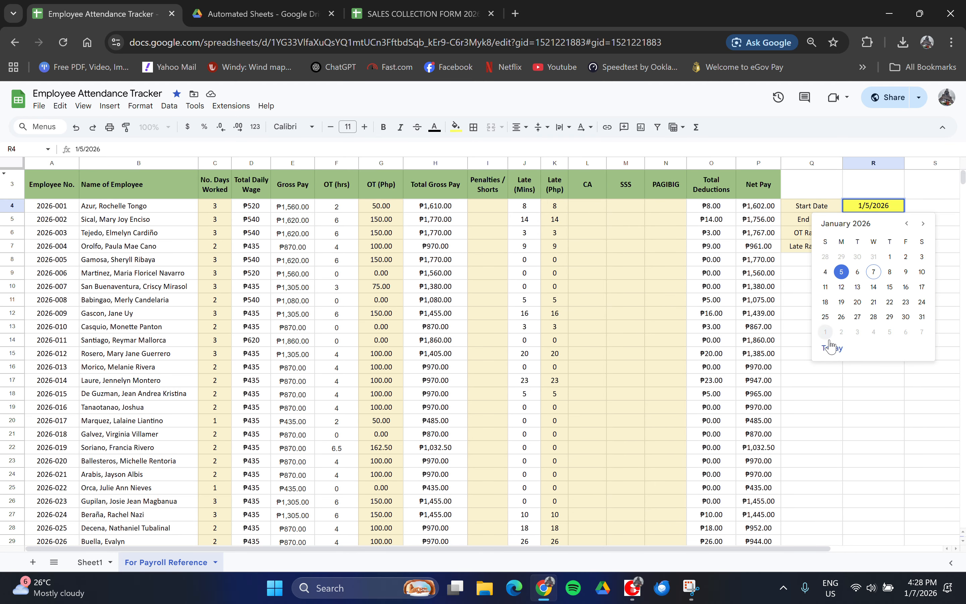
left_click(842, 258)
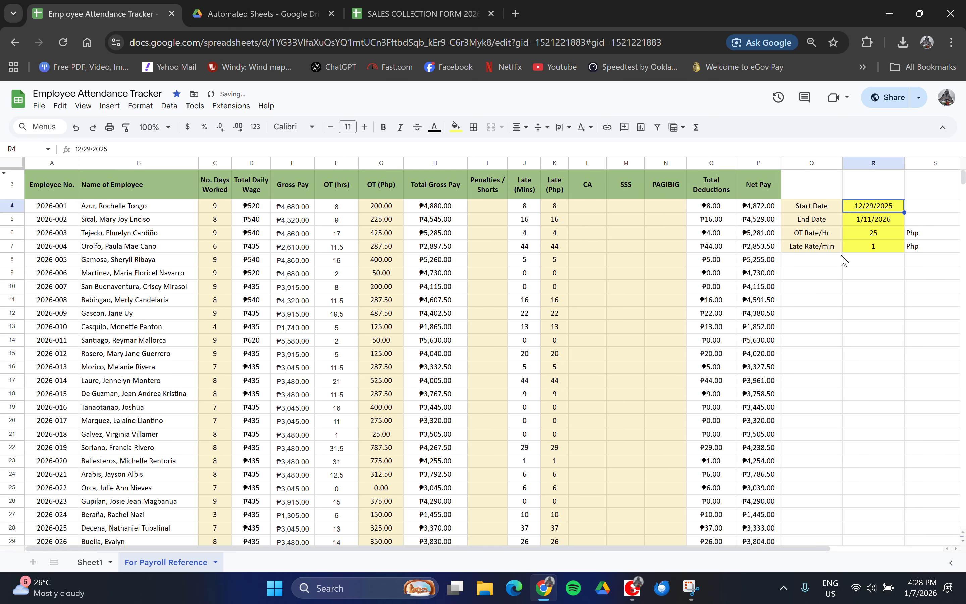
Set the payroll reference's End Date to 1/4/2026 using the date picker.
left_click(873, 223)
double_click(874, 222)
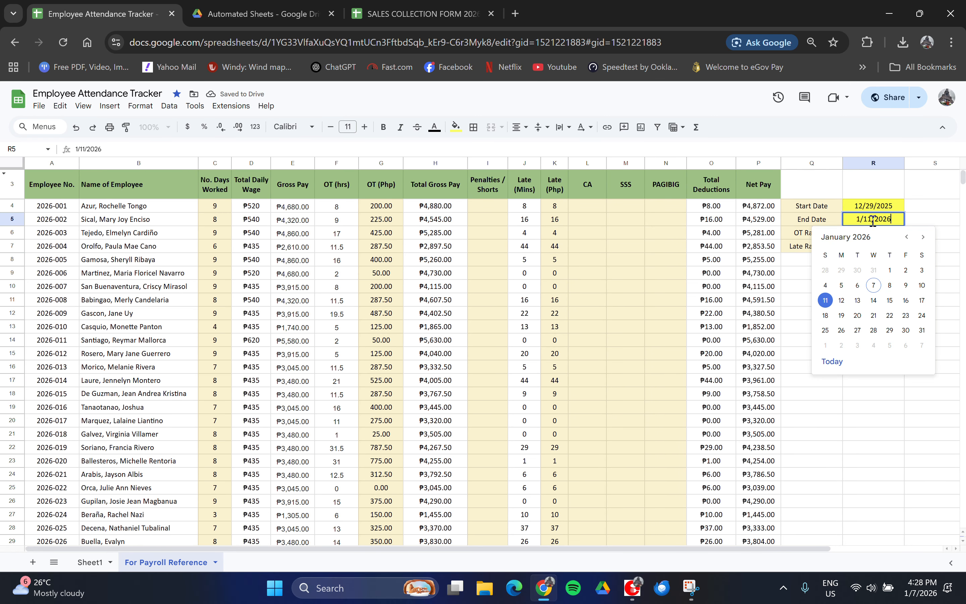
left_click(828, 288)
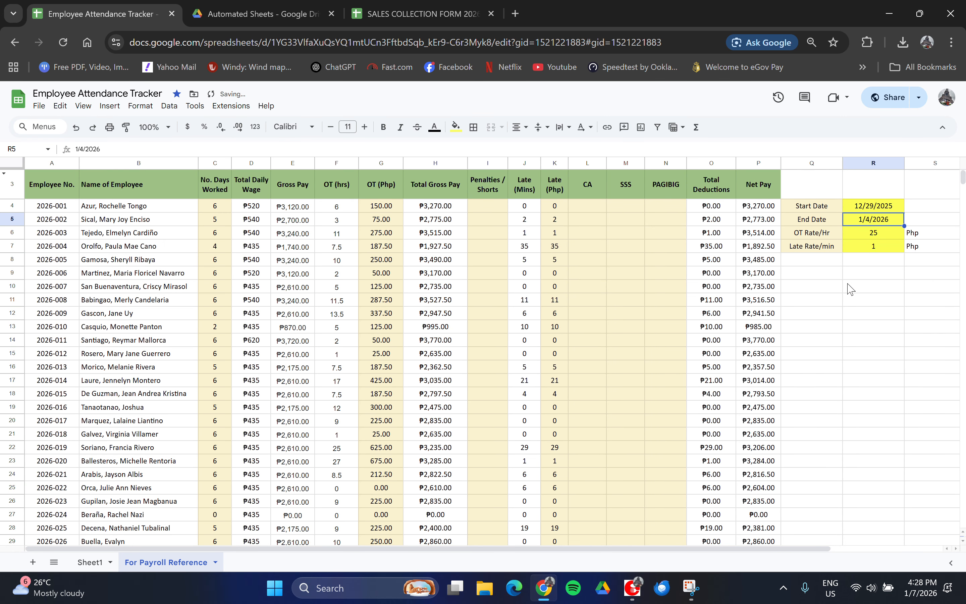
left_click(875, 300)
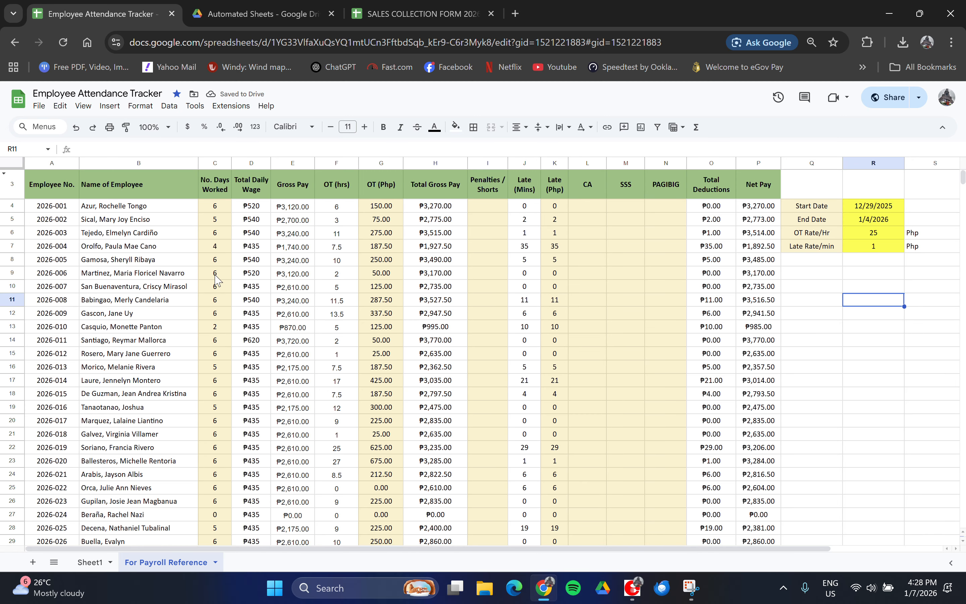
Review the recalculated payroll rows for all employees and recheck the Start Date and End Date cells.
scroll(216, 279, "down", 4)
scroll(216, 279, "up", 4)
scroll(193, 304, "down", 4)
scroll(195, 306, "up", 4)
left_click(870, 369)
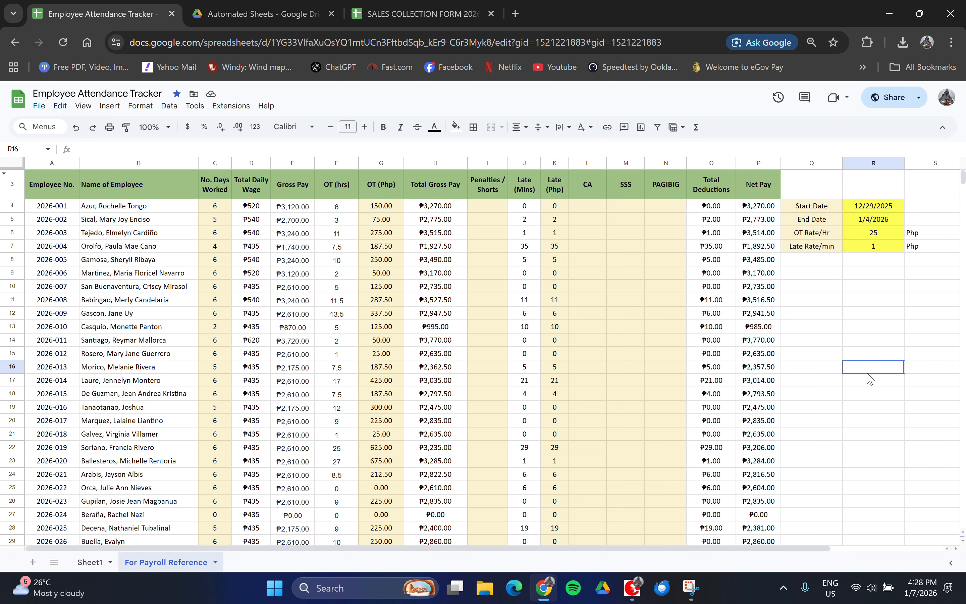
left_click(846, 298)
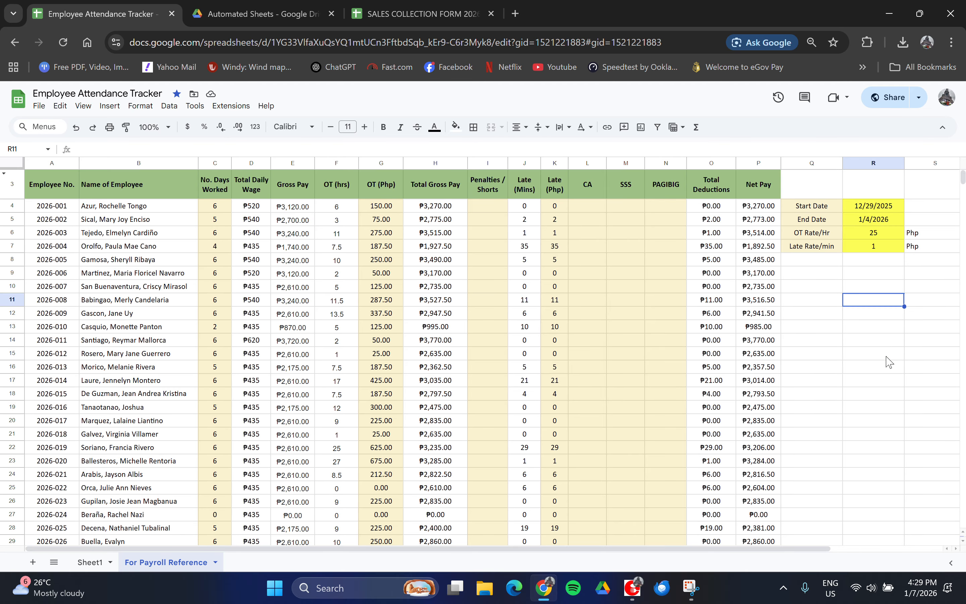
left_click(874, 355)
left_click(877, 211)
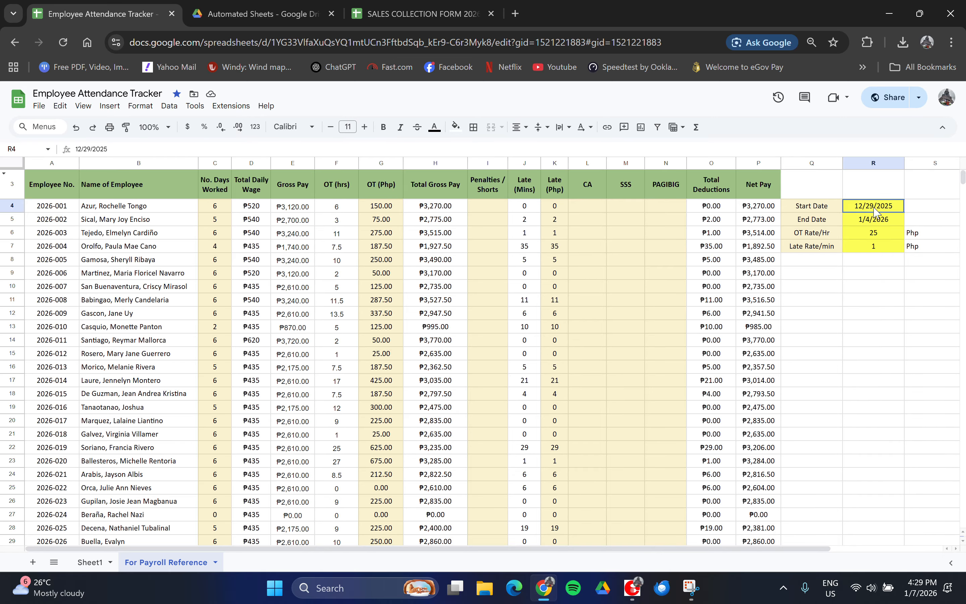
left_click(872, 223)
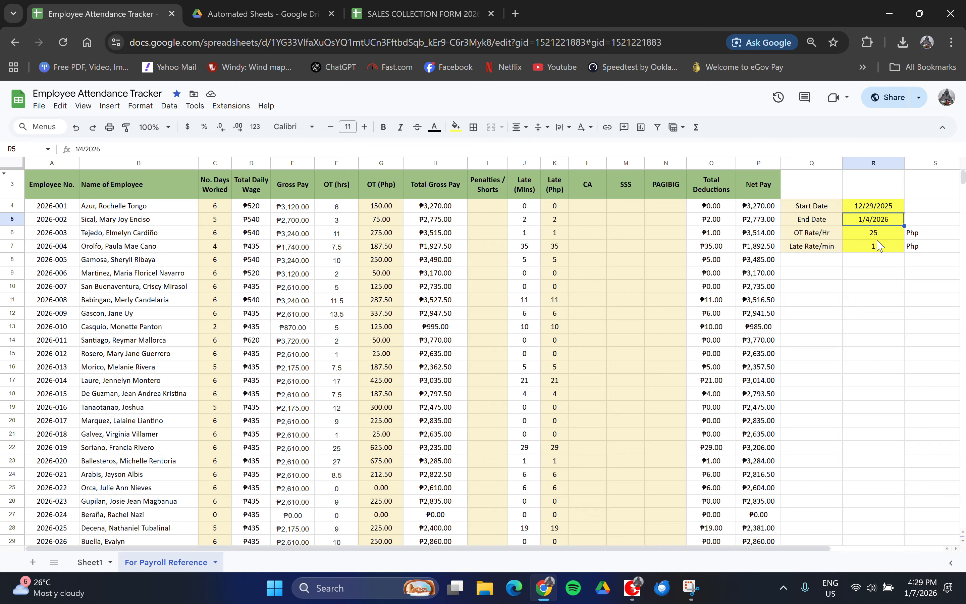
Switch to JSF APP, open Step 2: Update Payroll Form, and look over the INPUT HERE sheet of PAYROLL 2026.
left_click(633, 600)
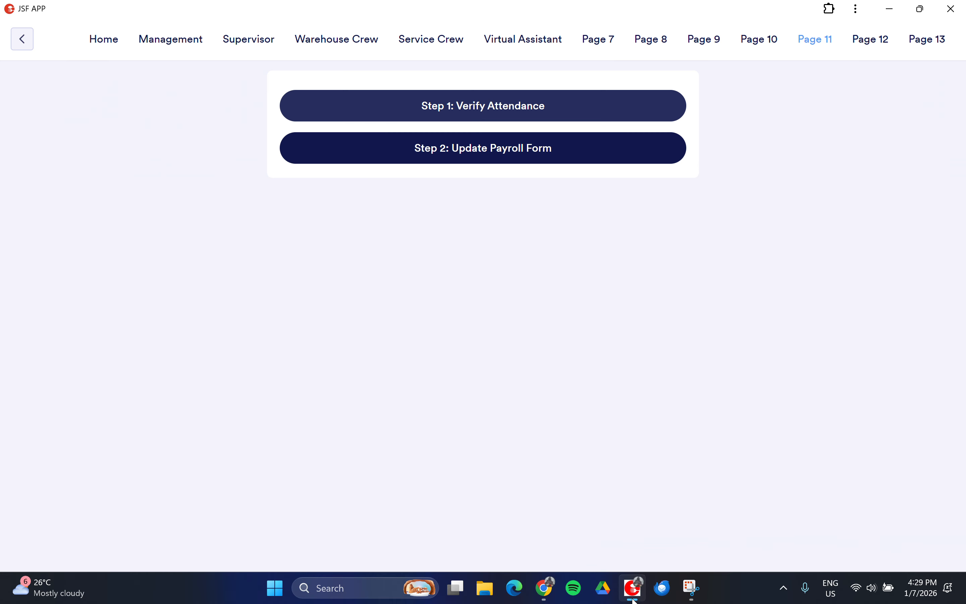
left_click(486, 161)
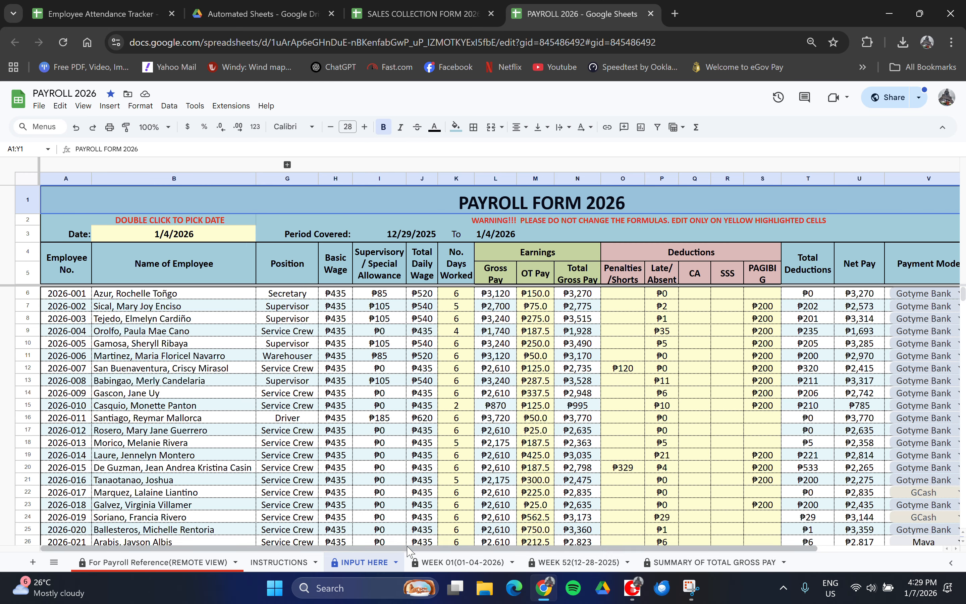
scroll(453, 479, "down", 5)
scroll(482, 433, "up", 5)
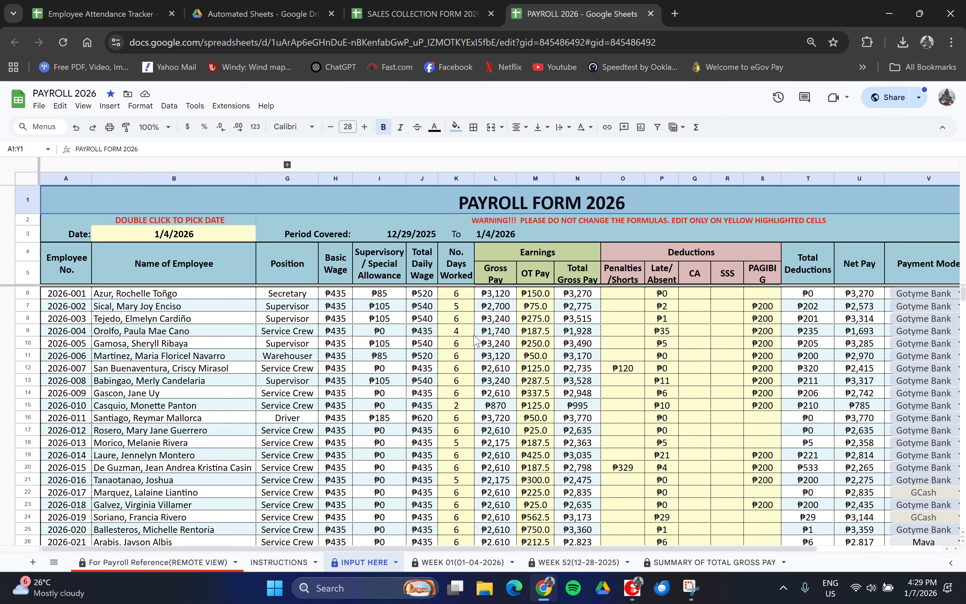
Examine the No. Days Worked values of the employees in the payroll form's INPUT HERE sheet.
left_click(459, 297)
left_click(457, 320)
left_click(452, 370)
left_click(453, 429)
left_click(452, 477)
scroll(464, 505, "down", 3)
left_click(455, 474)
left_click(455, 419)
left_click(453, 335)
left_click(455, 304)
scroll(447, 343, "up", 4)
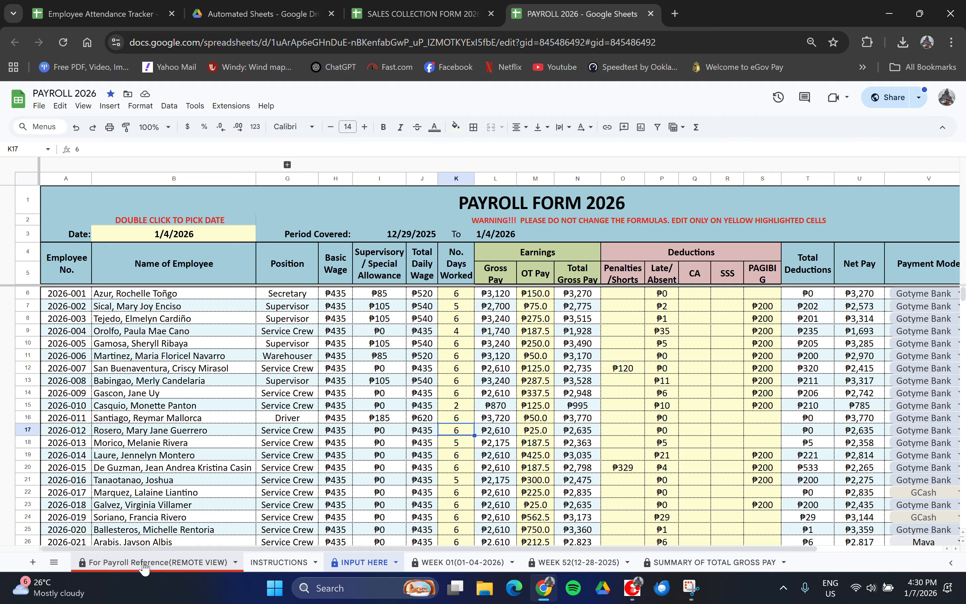
Open the For Payroll Reference(REMOTE VIEW) sheet in PAYROLL 2026 and check its Start Date cell.
left_click(197, 566)
left_click(253, 506)
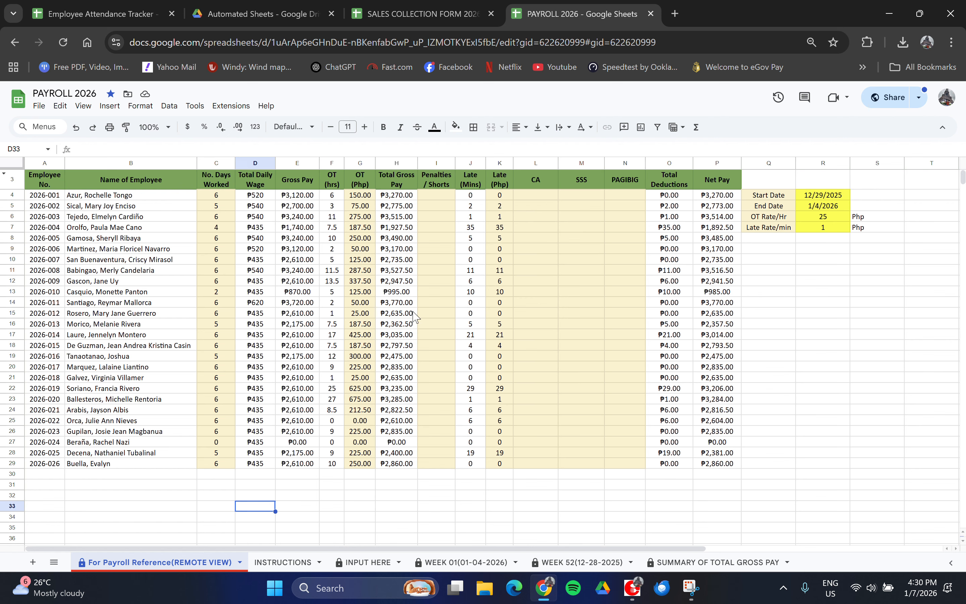
left_click(818, 304)
left_click(830, 196)
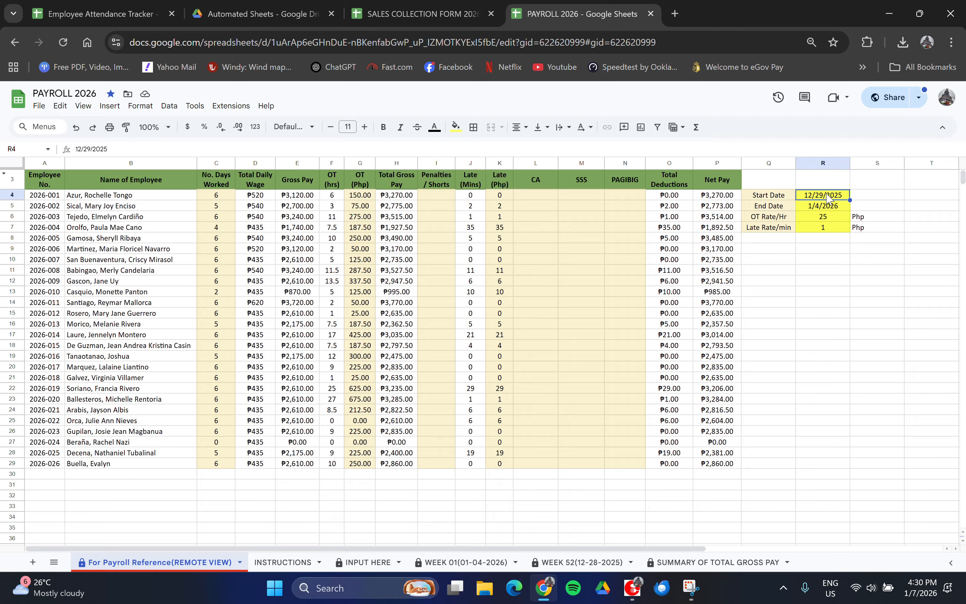
Look over the INPUT HERE sheet of PAYROLL 2026 and return to the For Payroll Reference(REMOTE VIEW) sheet.
left_click(804, 273)
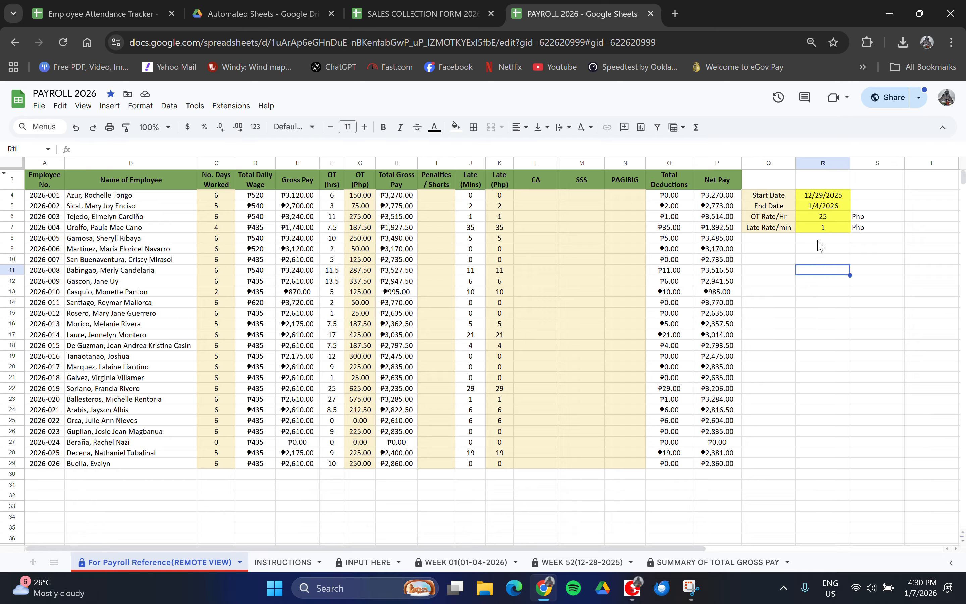
left_click(383, 509)
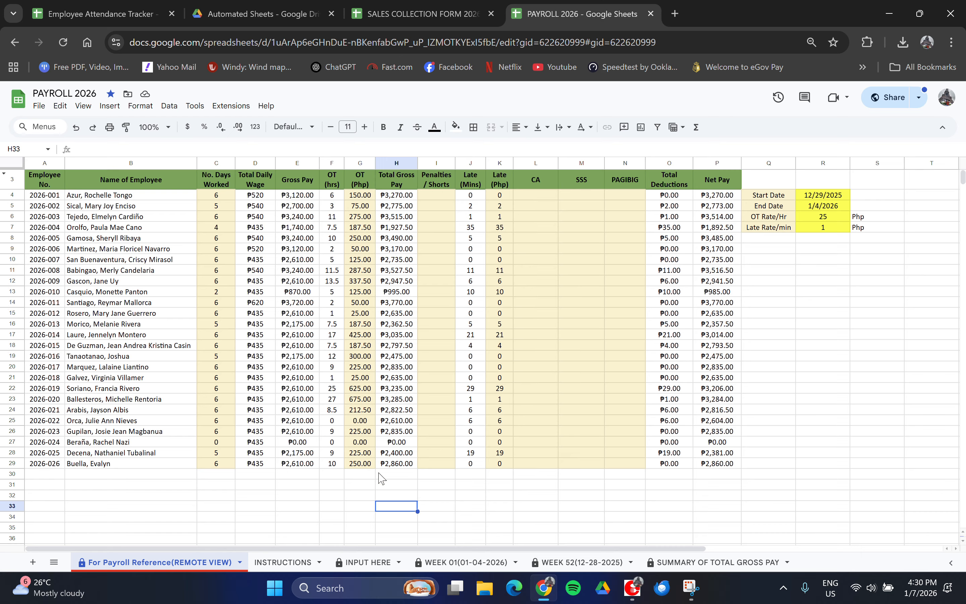
left_click(361, 563)
scroll(597, 418, "down", 2)
scroll(595, 418, "up", 2)
left_click(203, 563)
Copy the No. Days Worked values of all employees, C4:C29, from the For Payroll Reference(REMOTE VIEW) sheet.
left_click(218, 196)
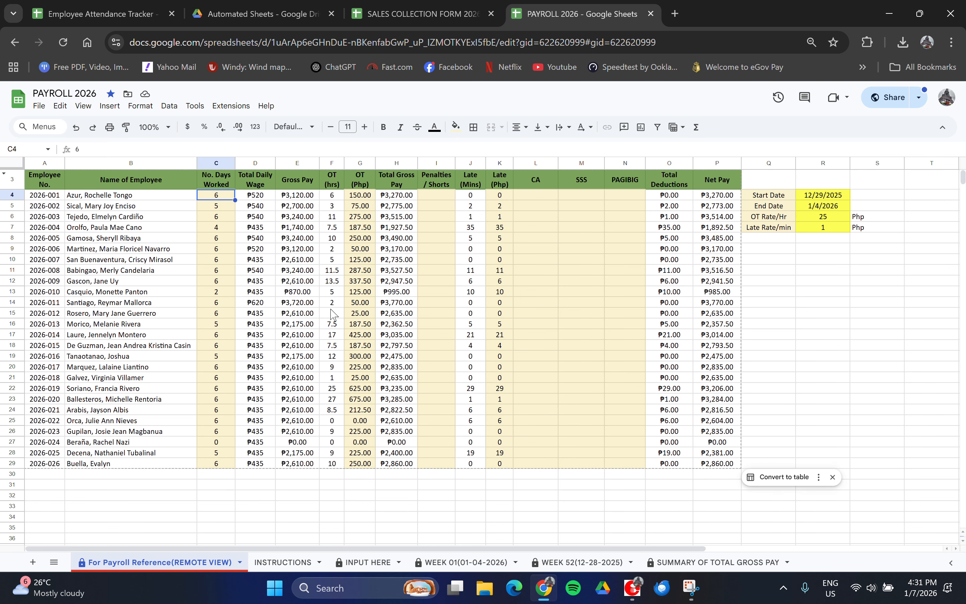
key("shift+Down")
key("shift+Down")
key("shift+Down")
key("shift+Down")
key("shift+Down")
key("shift+Down")
key("shift+Down")
key("shift+Down")
key("shift+Down")
key("shift+Down")
key("shift+Down")
key("shift+Down")
key("shift+Down")
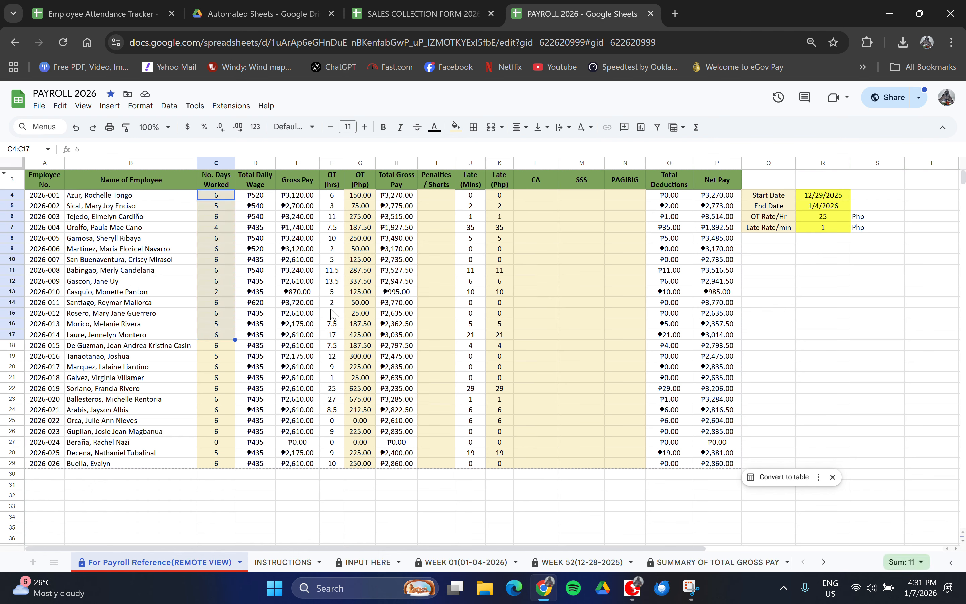
key("shift+Down")
key("shift+Down")
key("shift+Down")
key("shift+Down")
key("shift+Down")
key("shift+Down")
key("shift+Down")
key("shift+Down")
key("shift+Down")
key("shift+Down")
key("shift+Down")
key("shift+Down")
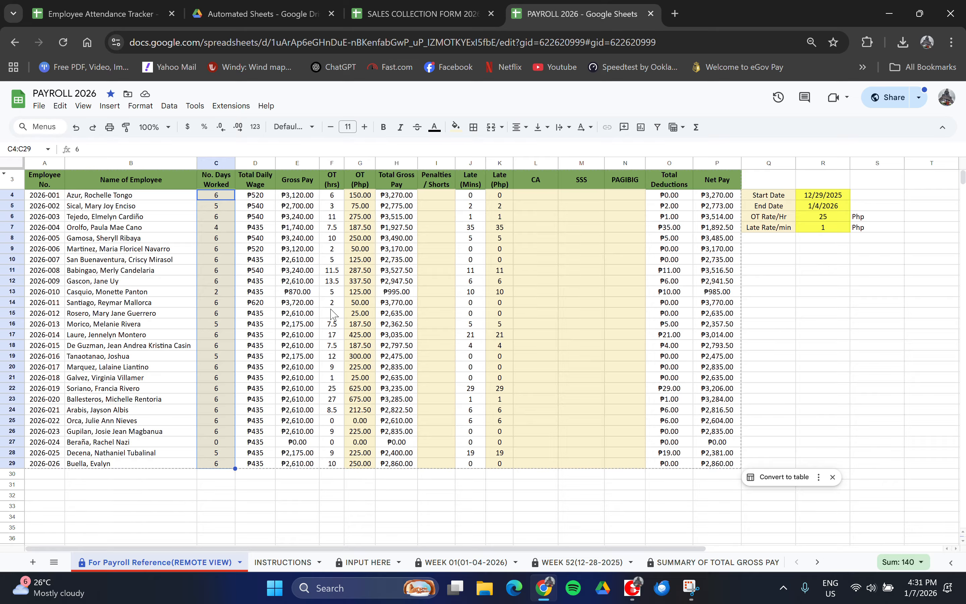
right_click(216, 262)
left_click(223, 240)
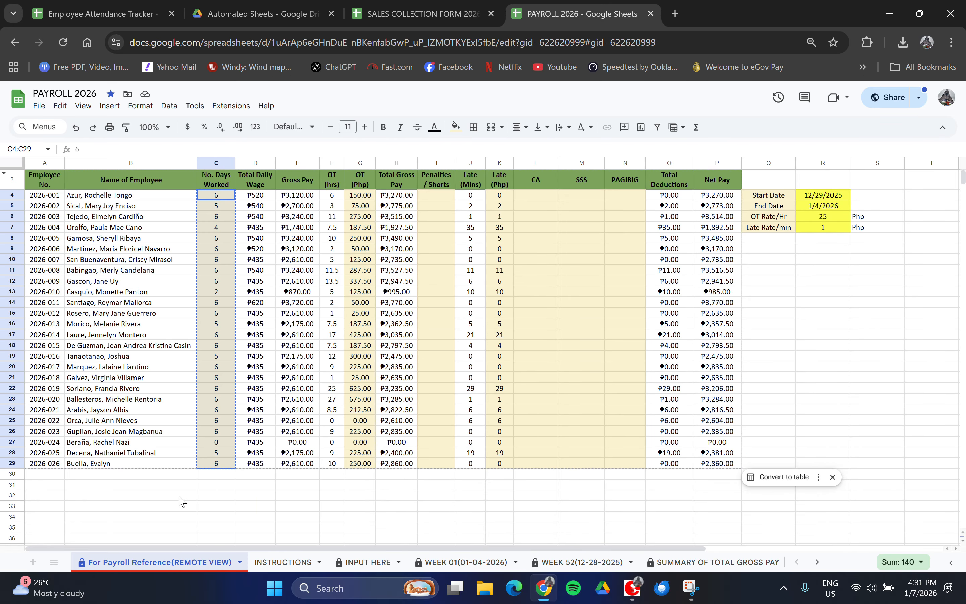
Paste the copied days as values only into the No. Days Worked column of the INPUT HERE sheet, starting at K6.
left_click(374, 562)
scroll(547, 405, "down", 2)
scroll(547, 406, "up", 2)
left_click(458, 294)
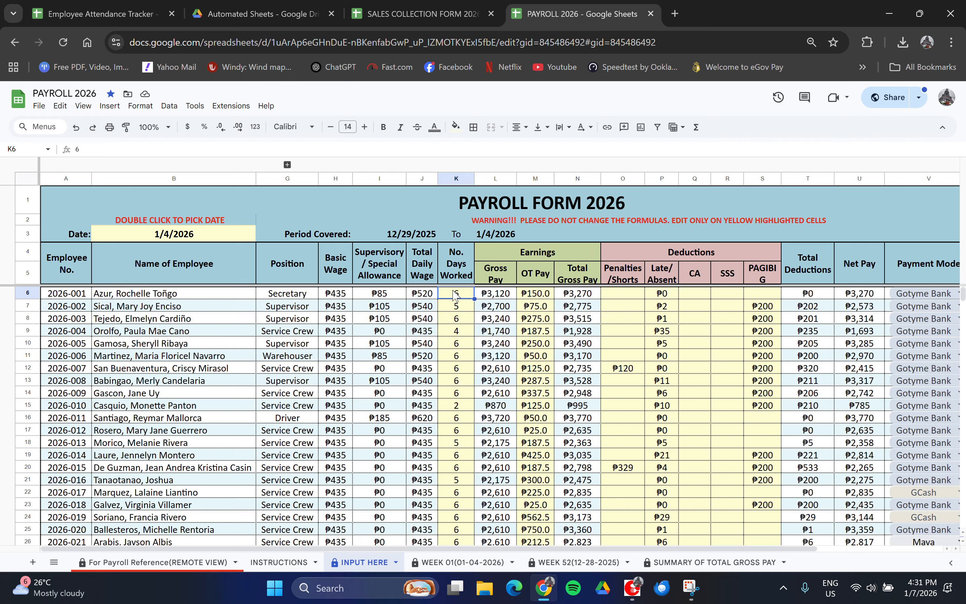
right_click(455, 296)
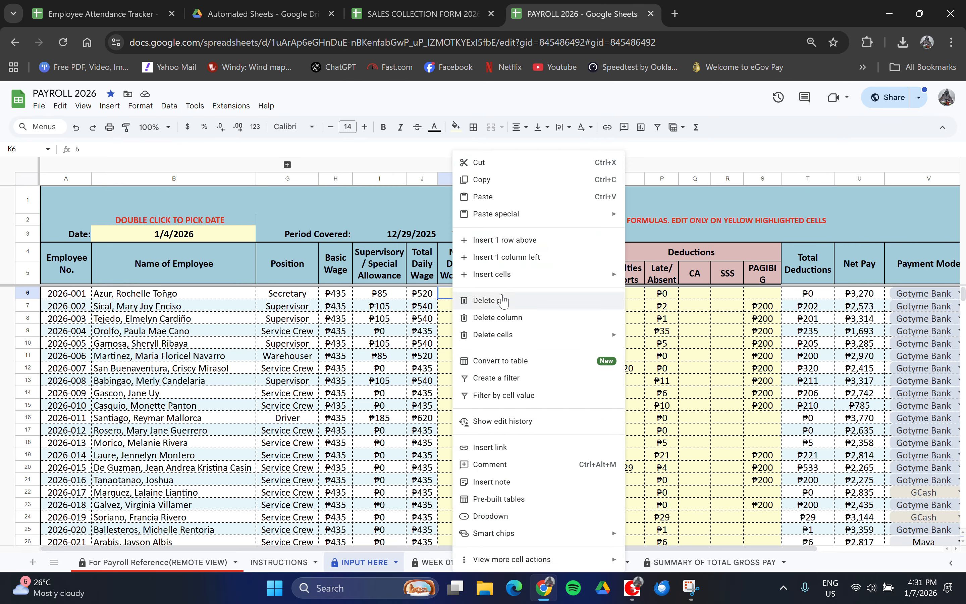
mouse_move(583, 224)
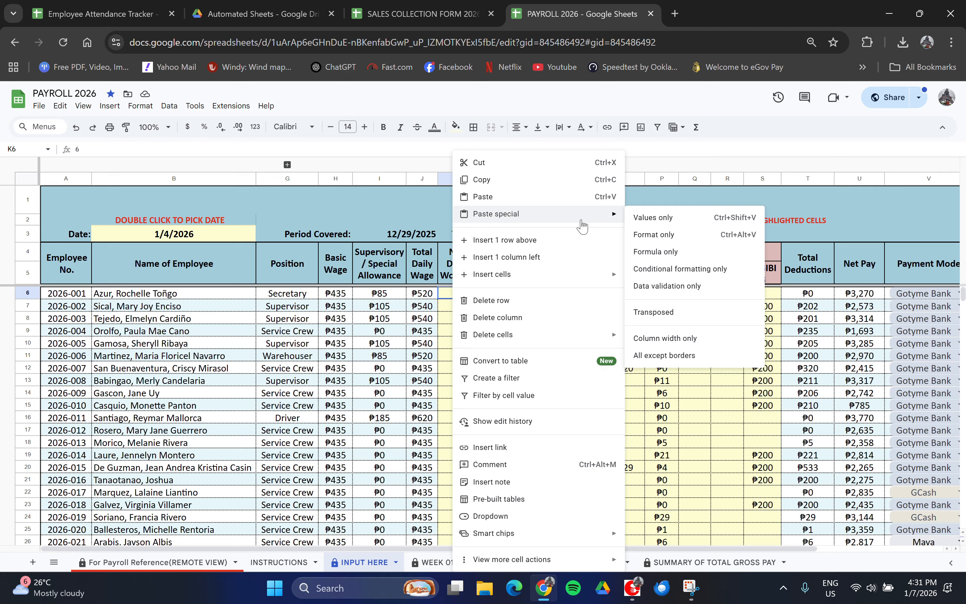
left_click(673, 221)
left_click(469, 345)
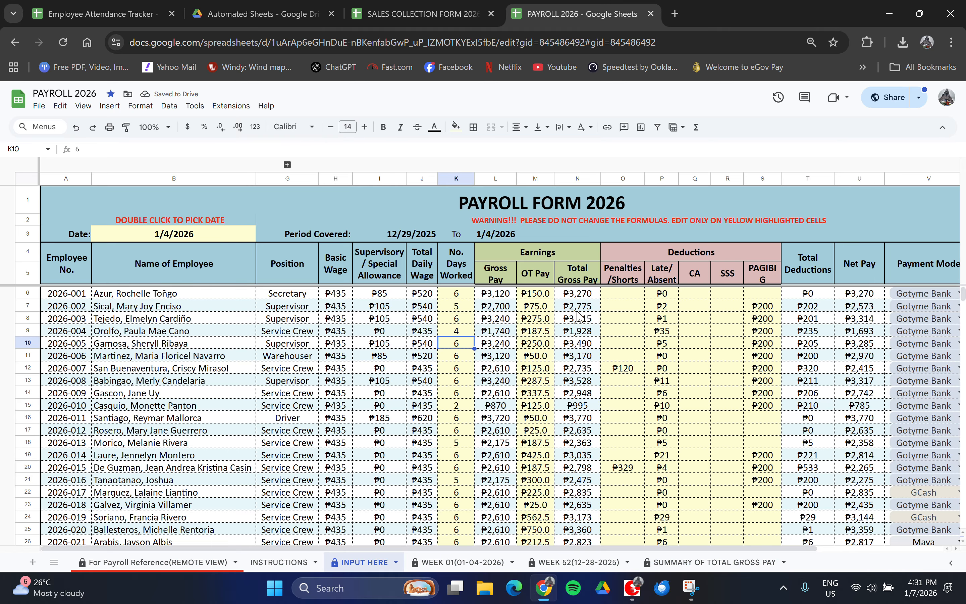
Copy the OT (Php) amounts of all employees, G4:G29, from the For Payroll Reference(REMOTE VIEW) sheet.
left_click(536, 295)
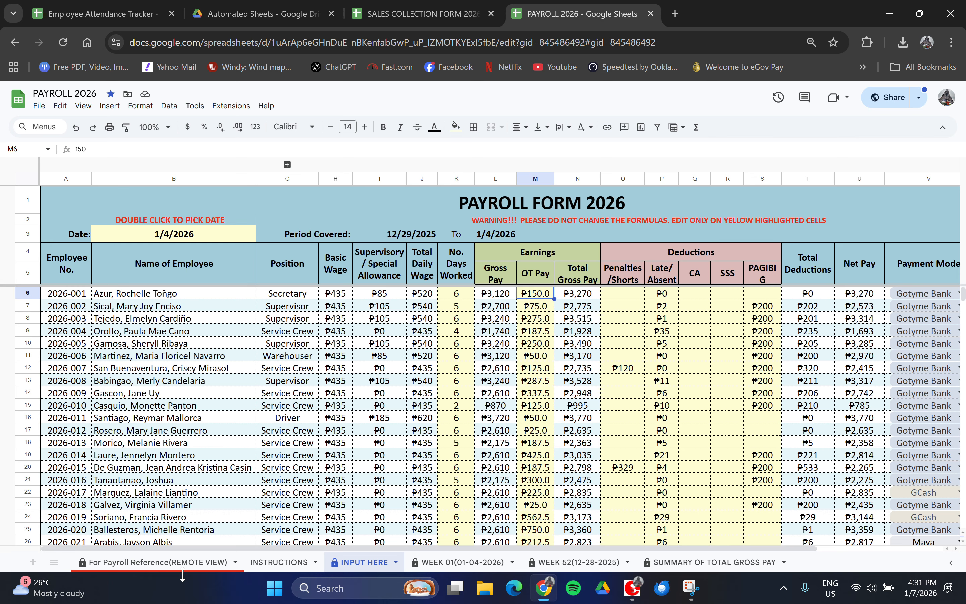
left_click(178, 563)
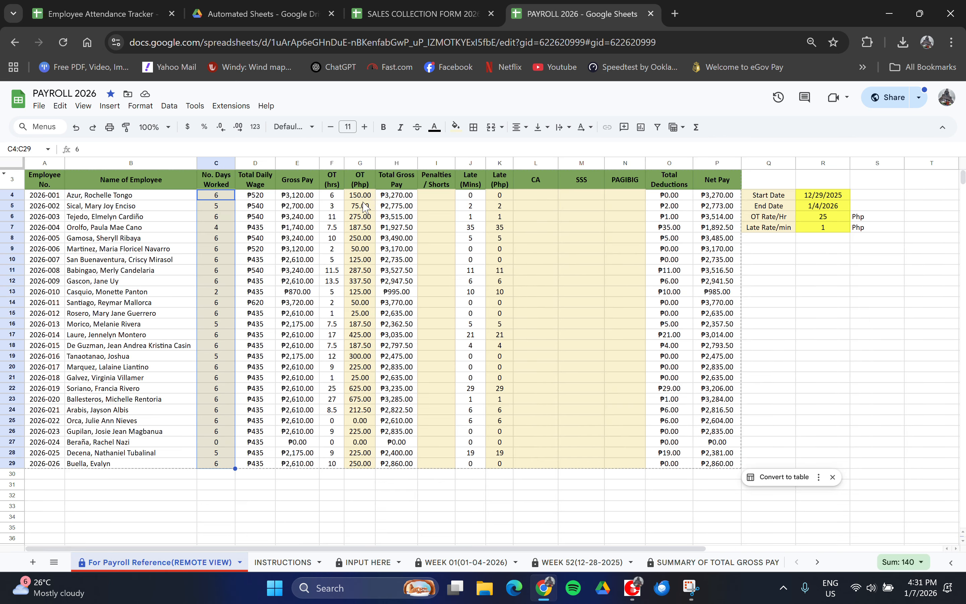
key("shift+Down")
key("shift+Down")
key("shift+Down")
key("shift+Down")
key("shift+Down")
key("shift+Down")
key("shift+Down")
key("shift+Down")
key("shift+Down")
key("shift+Down")
key("shift+Down")
key("shift+Down")
key("shift+Down")
key("shift+Down")
key("shift+Down")
key("shift+Down")
key("shift+Down")
key("shift+Down")
key("shift+Down")
key("shift+Down")
key("shift+Down")
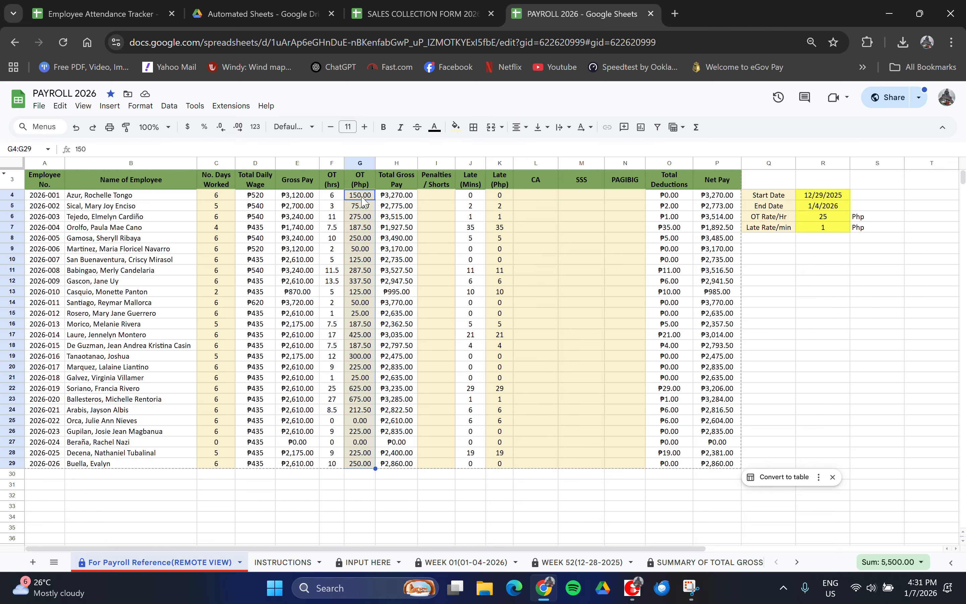
right_click(359, 212)
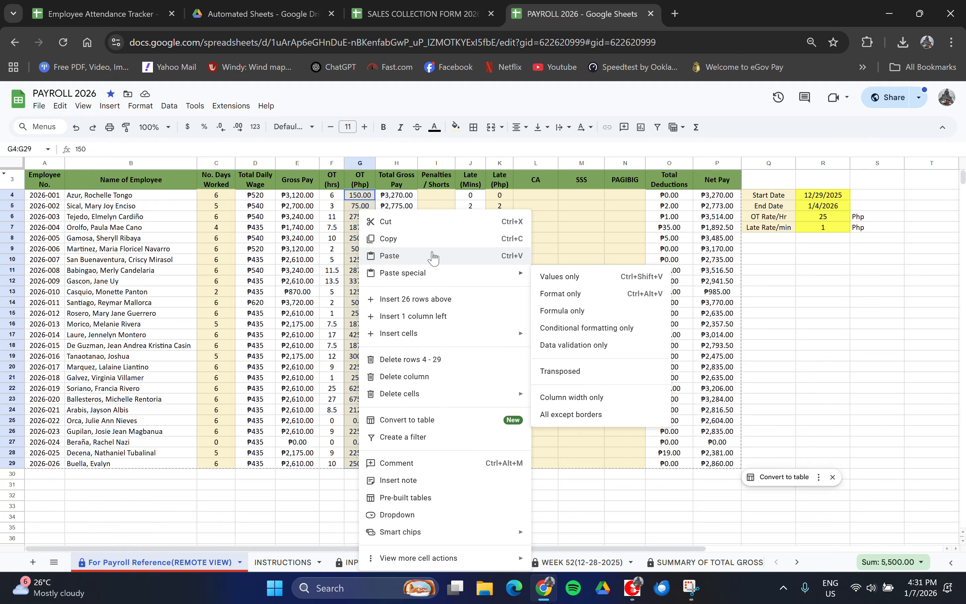
left_click(411, 241)
Try pasting the overtime amounts as values only into the OT Pay column of INPUT HERE from M6, and undo the paste.
left_click(377, 564)
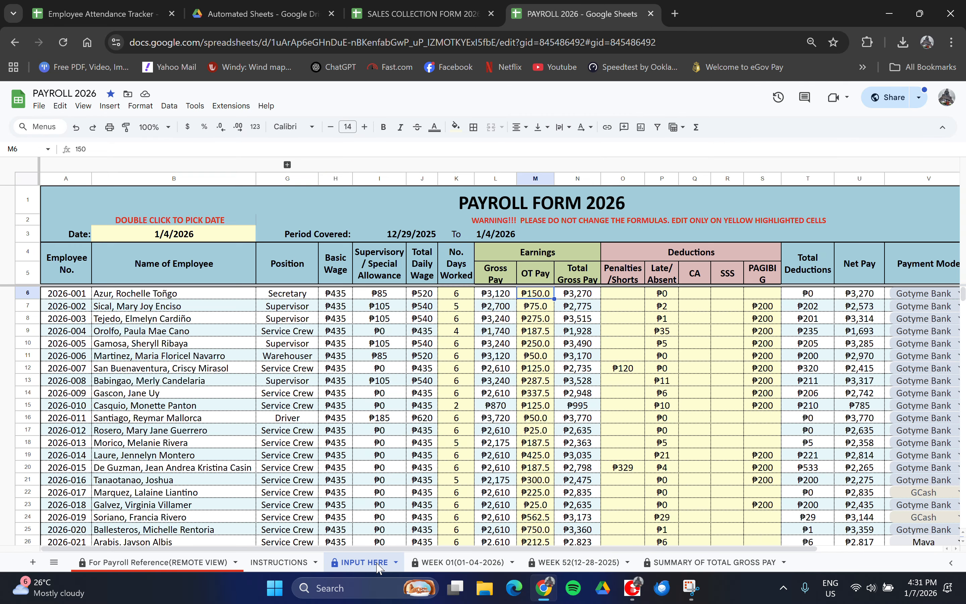
left_click(541, 309)
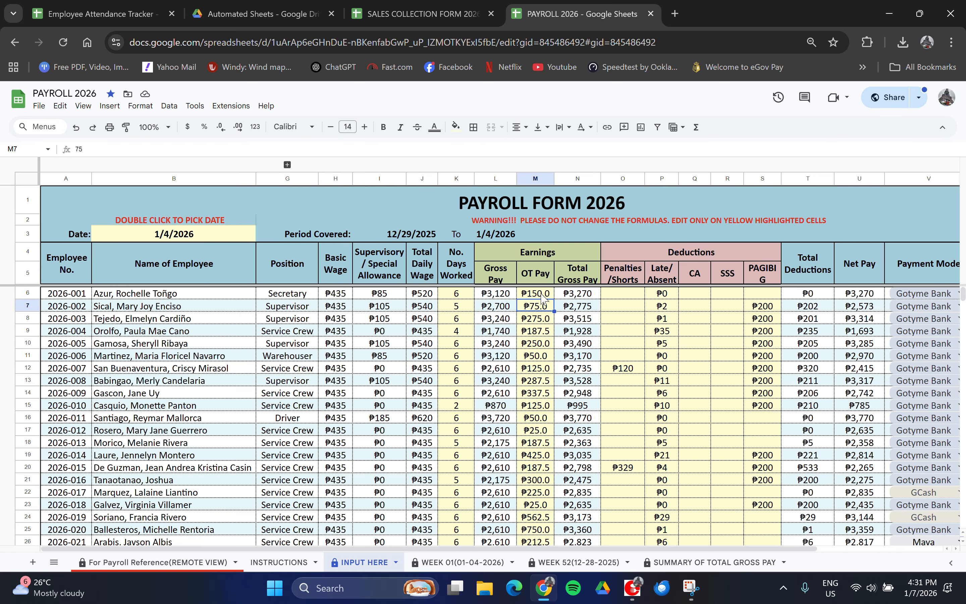
right_click(542, 295)
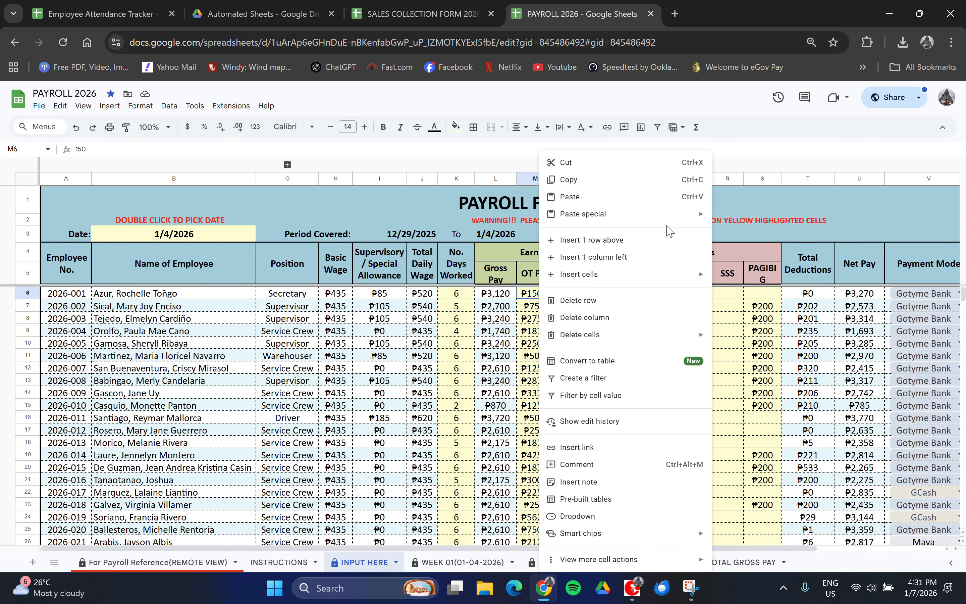
mouse_move(681, 217)
left_click(751, 219)
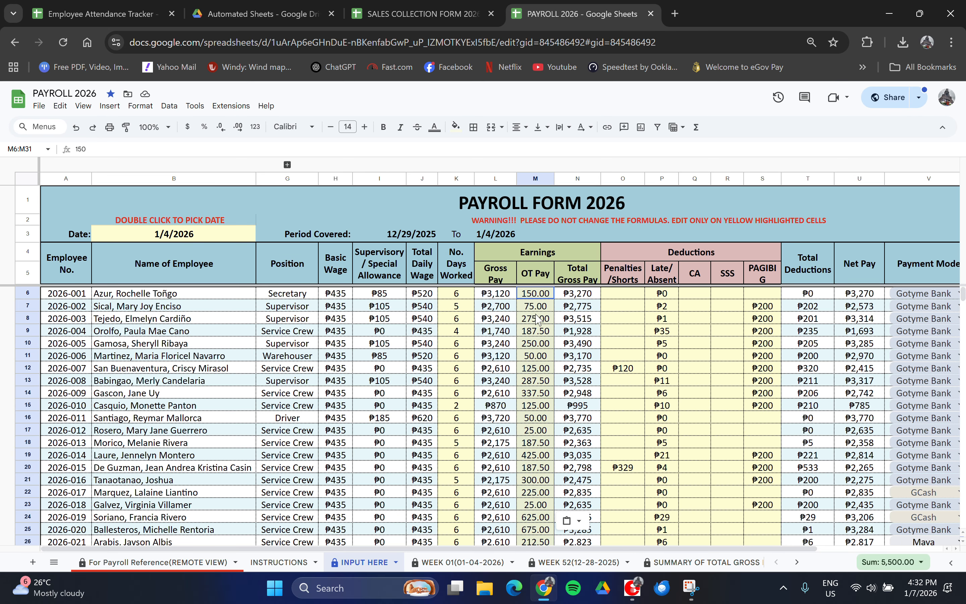
scroll(546, 319, "down", 4)
scroll(546, 319, "up", 4)
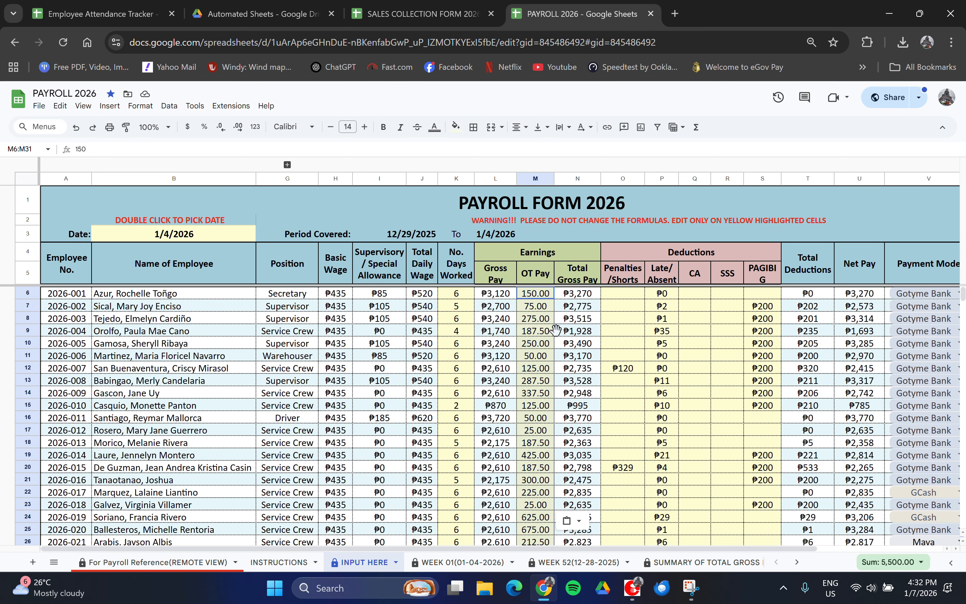
left_click(75, 128)
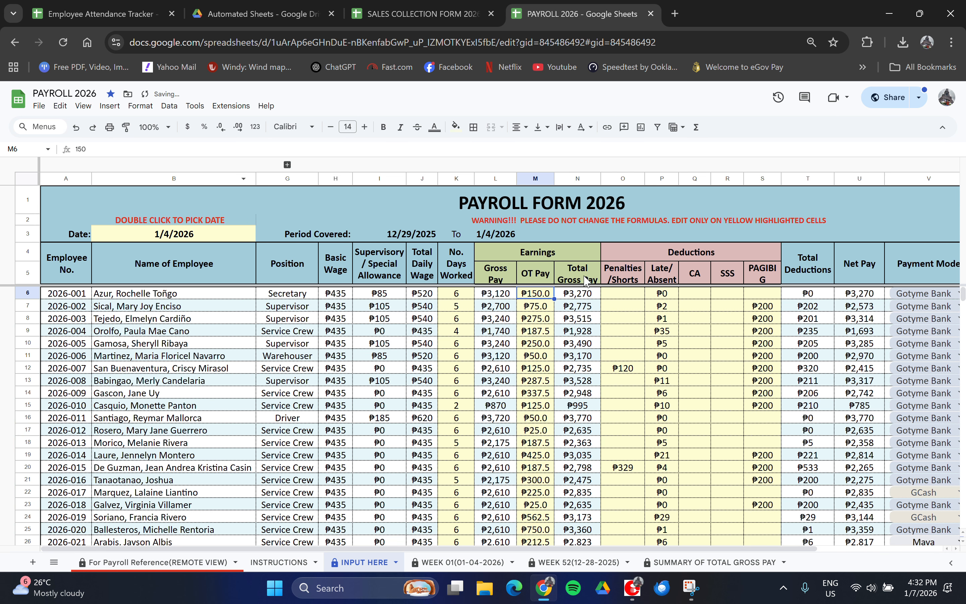
left_click(546, 308)
left_click(544, 296)
right_click(540, 301)
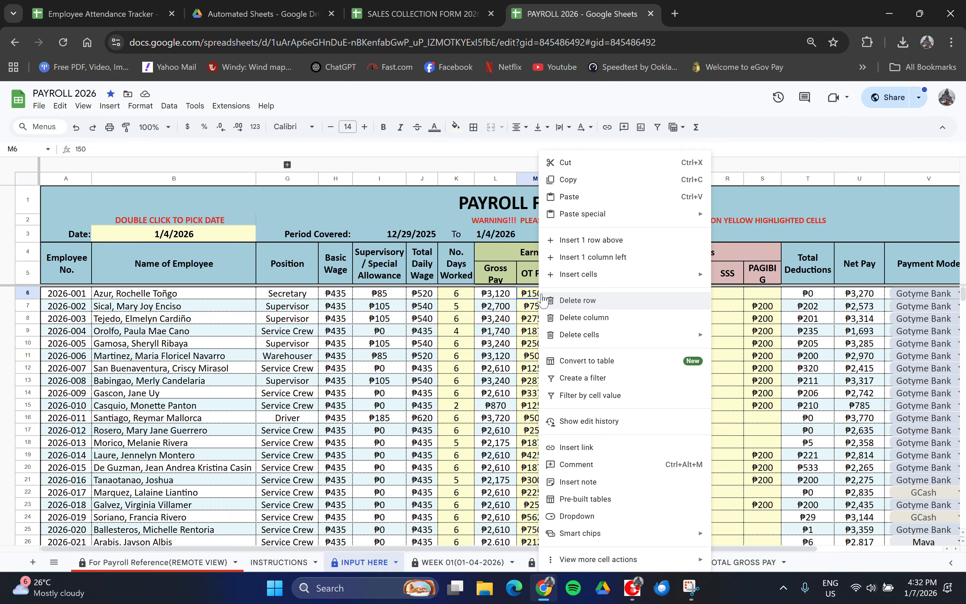
mouse_move(699, 221)
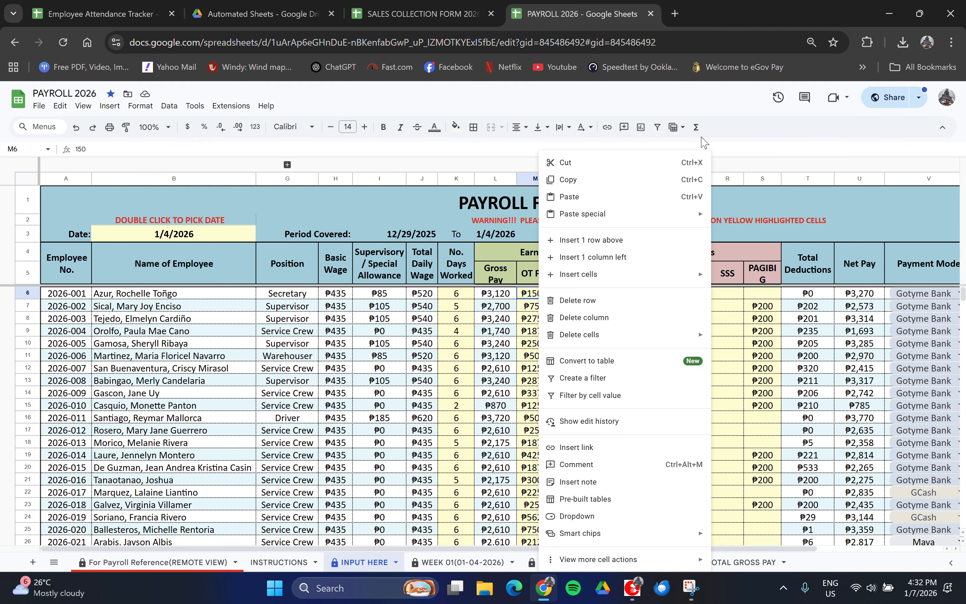
left_click(734, 149)
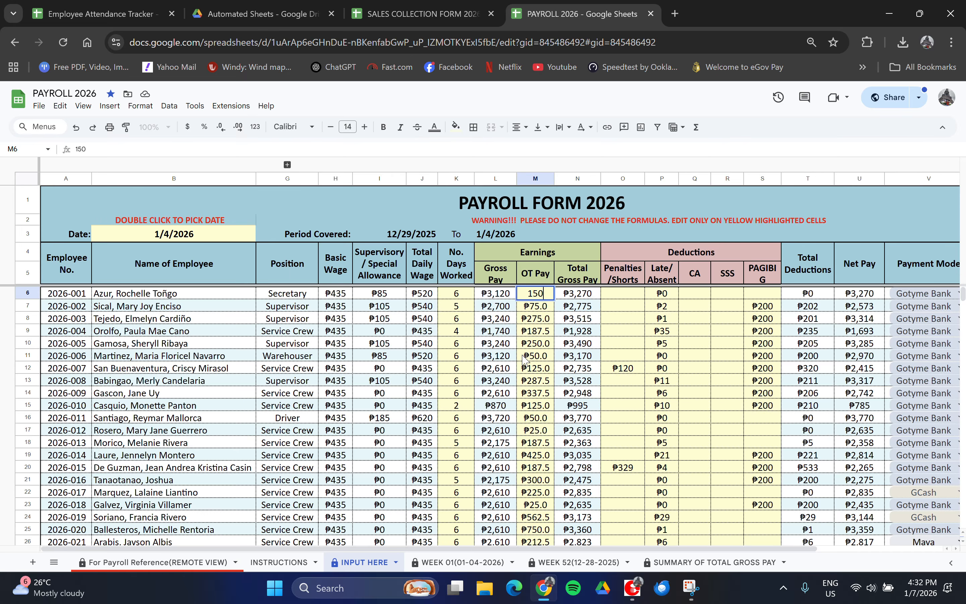
left_click(534, 357)
left_click(547, 296)
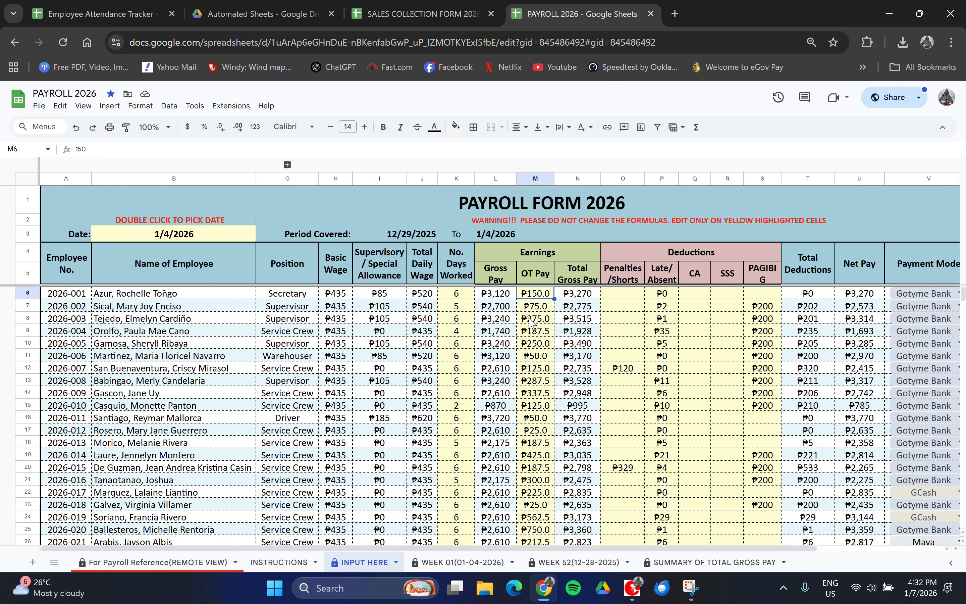
left_click(535, 307)
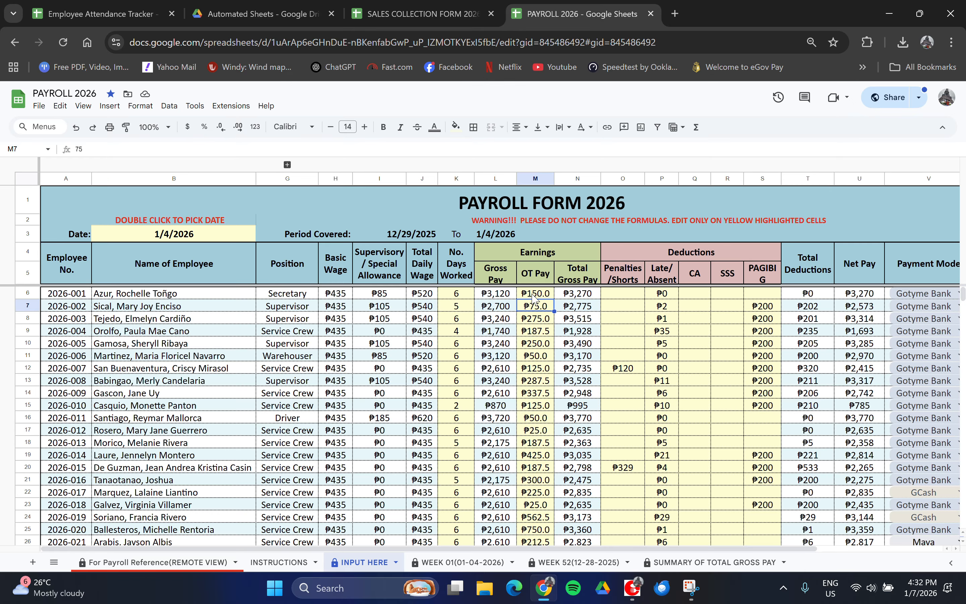
Copy the selected OT (Php) range G4:G29 in the For Payroll Reference(REMOTE VIEW) sheet again.
left_click(239, 560)
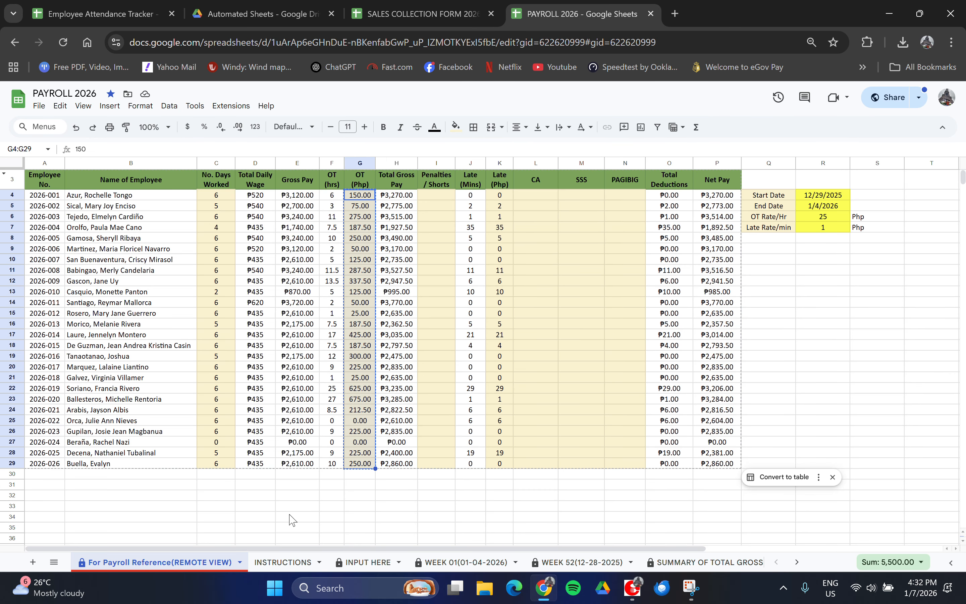
right_click(362, 206)
left_click(410, 246)
Paste the copied overtime amounts as values only into the OT Pay column of the INPUT HERE sheet, starting at M6.
left_click(364, 561)
left_click(531, 328)
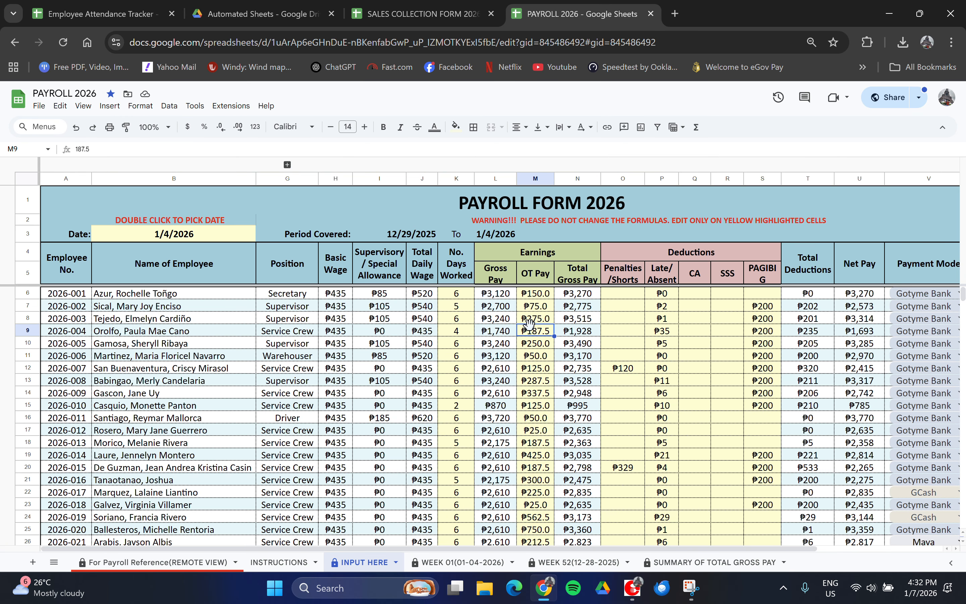
right_click(539, 296)
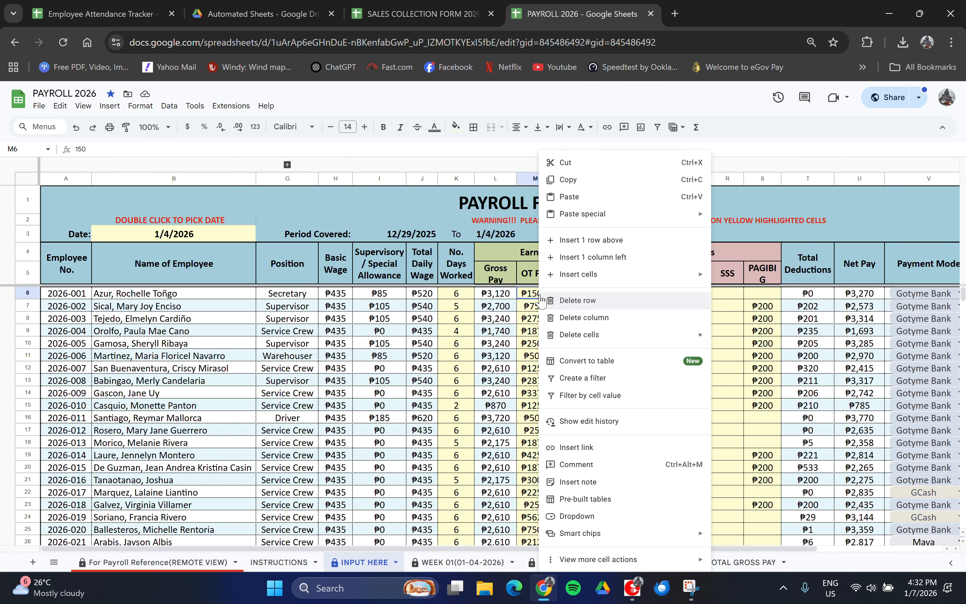
mouse_move(668, 214)
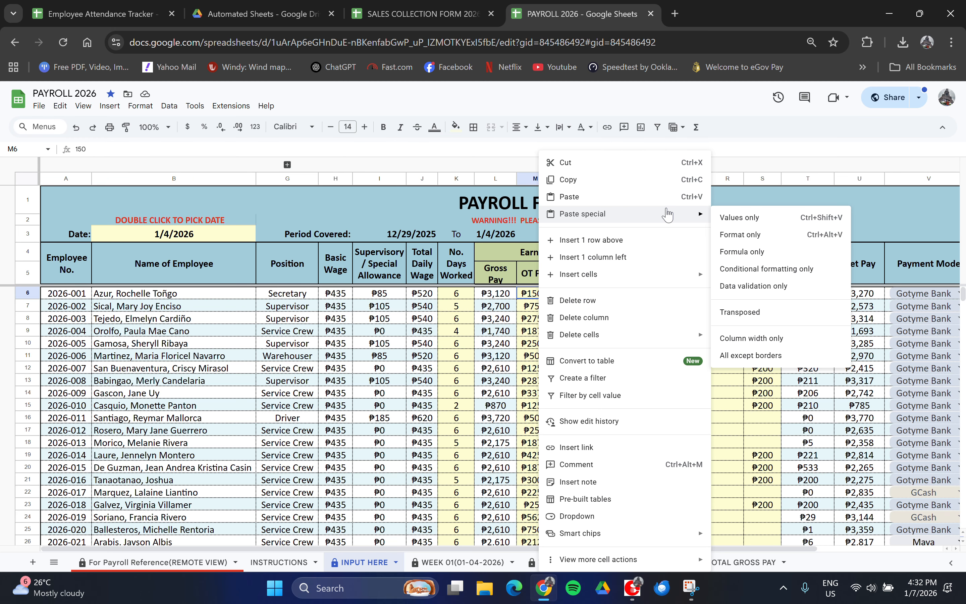
left_click(738, 218)
left_click(548, 318)
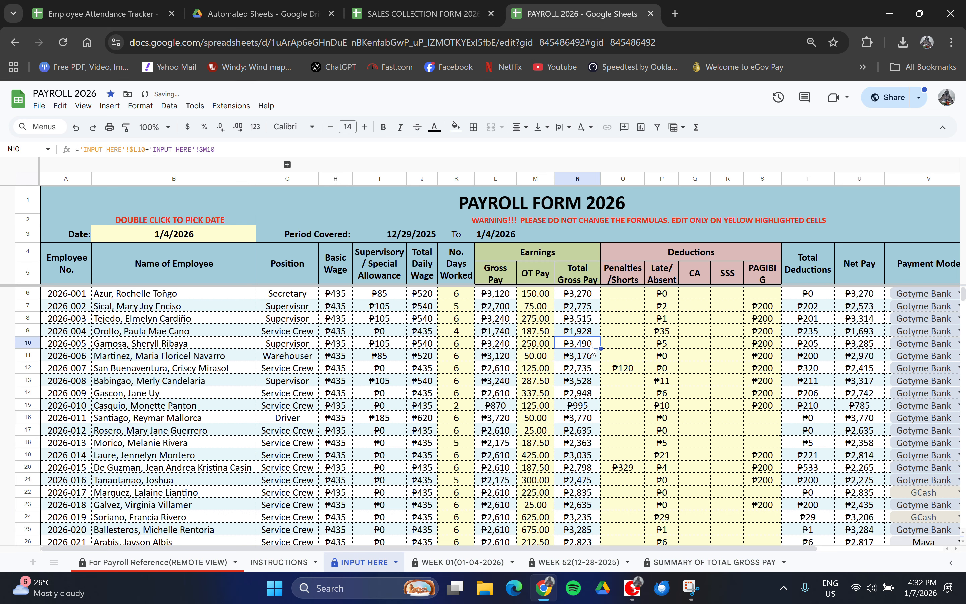
Check the pasted amounts throughout the OT Pay column of the INPUT HERE sheet.
left_click(535, 295)
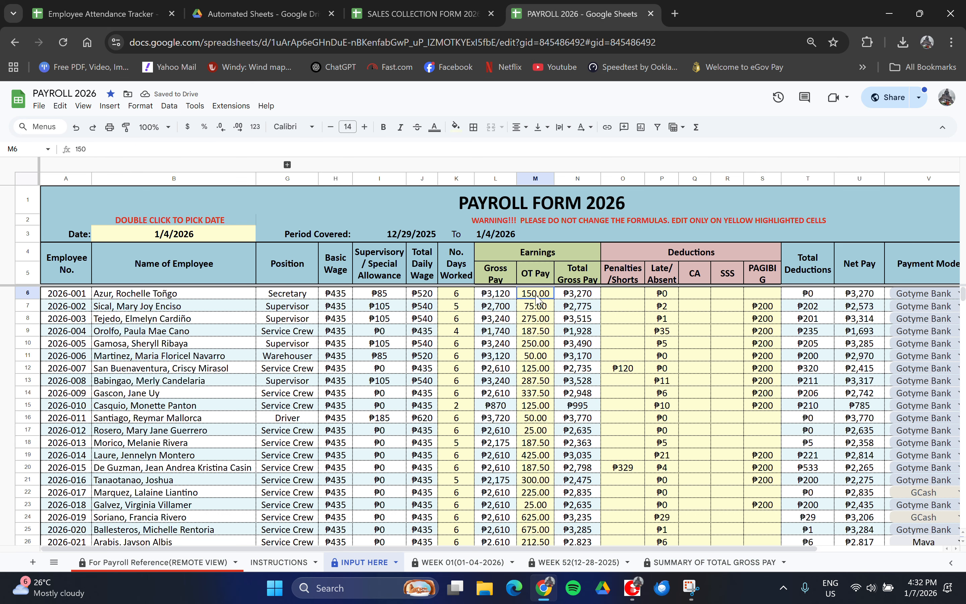
scroll(539, 379, "down", 5)
scroll(539, 382, "up", 5)
left_click(537, 357)
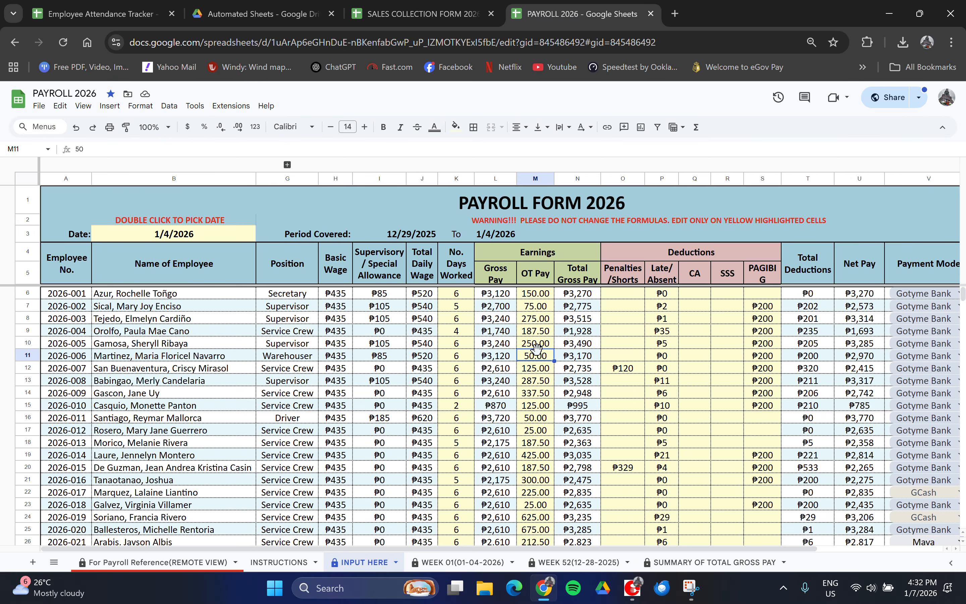
left_click(545, 310)
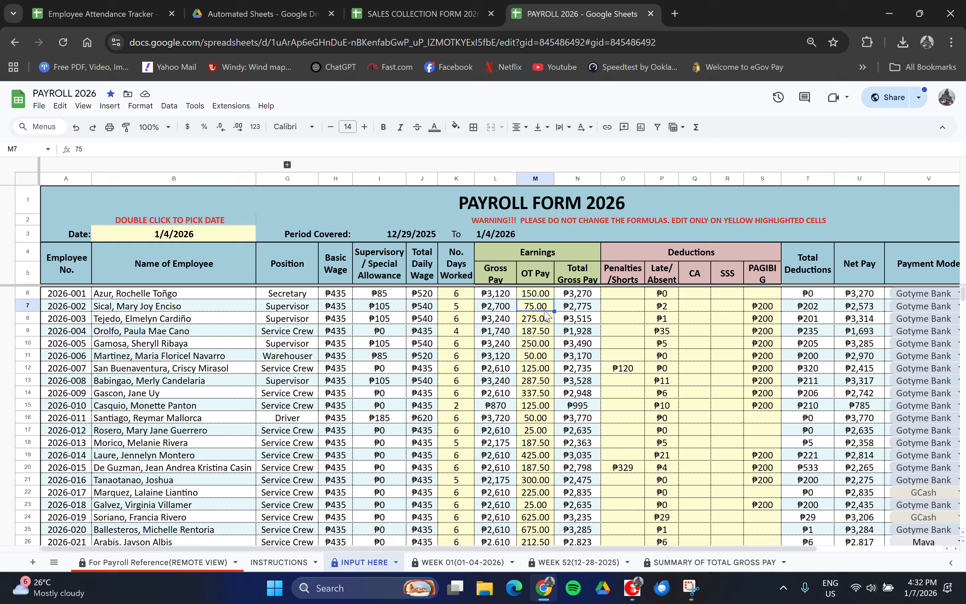
Examine the Total Gross Pay formula in N6 and the Deductions, Net Pay and Payment Mode columns of the INPUT HERE sheet.
left_click(592, 294)
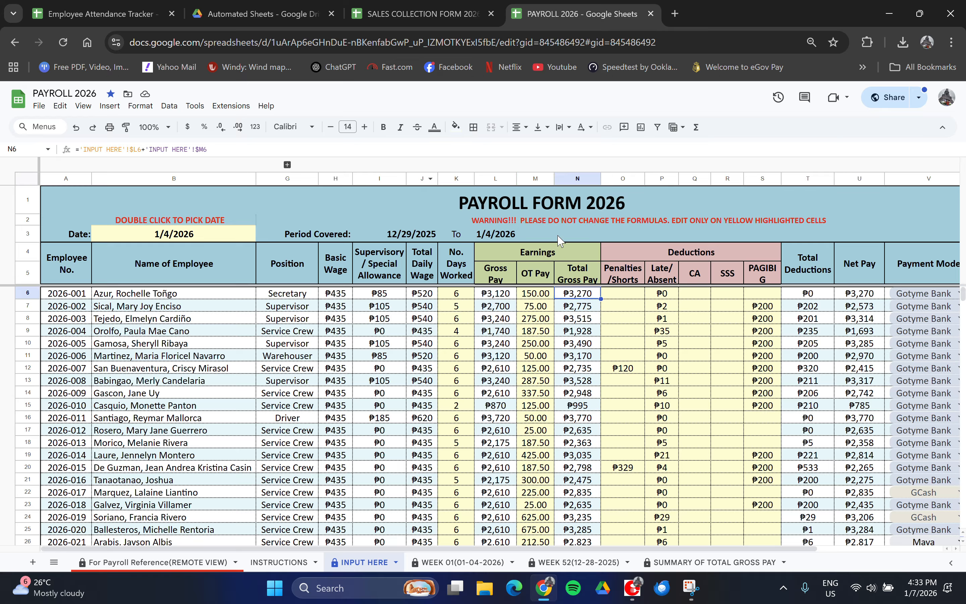
left_click(532, 147)
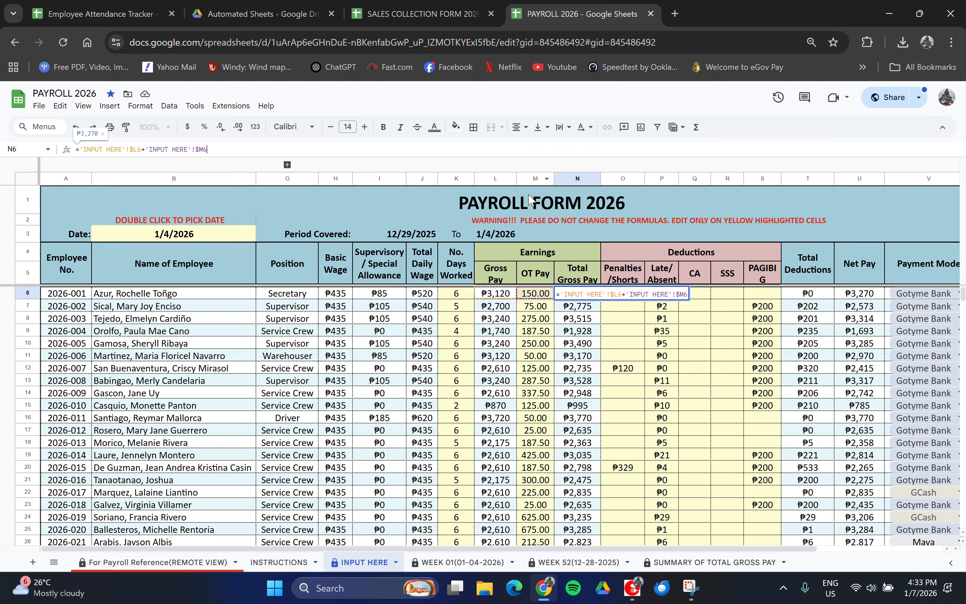
left_click(581, 334)
left_click(643, 336)
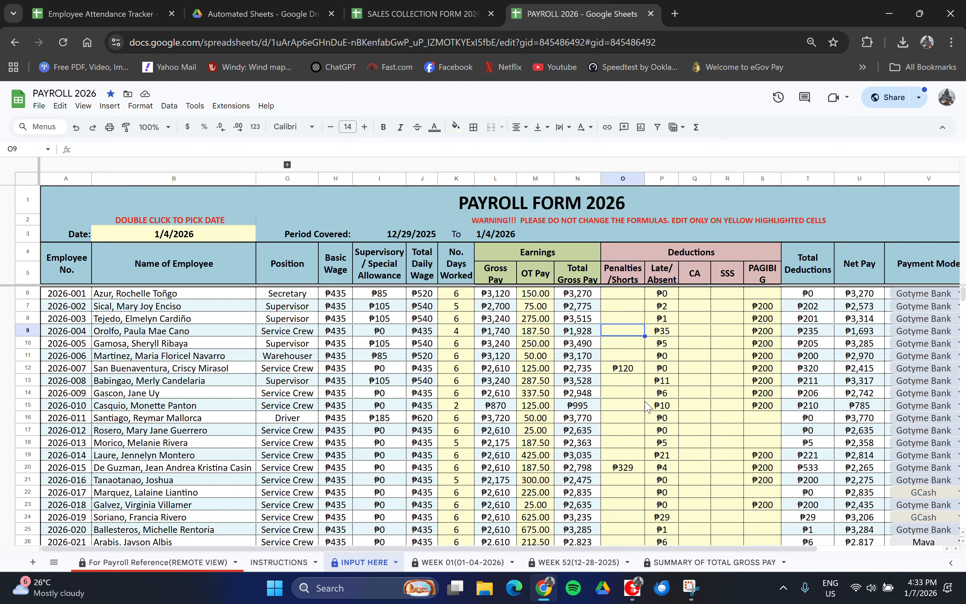
left_click_drag(590, 549, 674, 550)
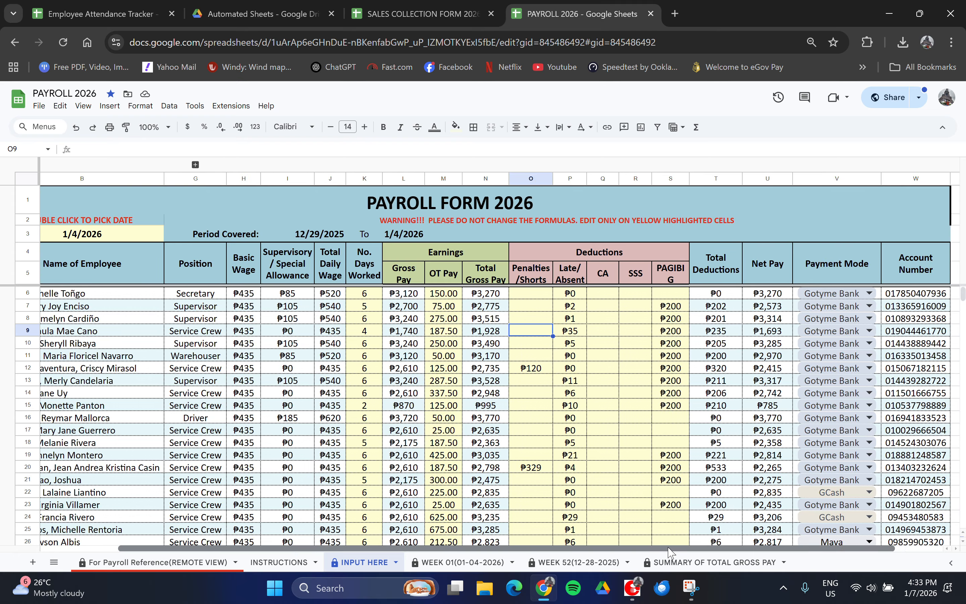
scroll(690, 374, "down", 4)
scroll(691, 373, "up", 4)
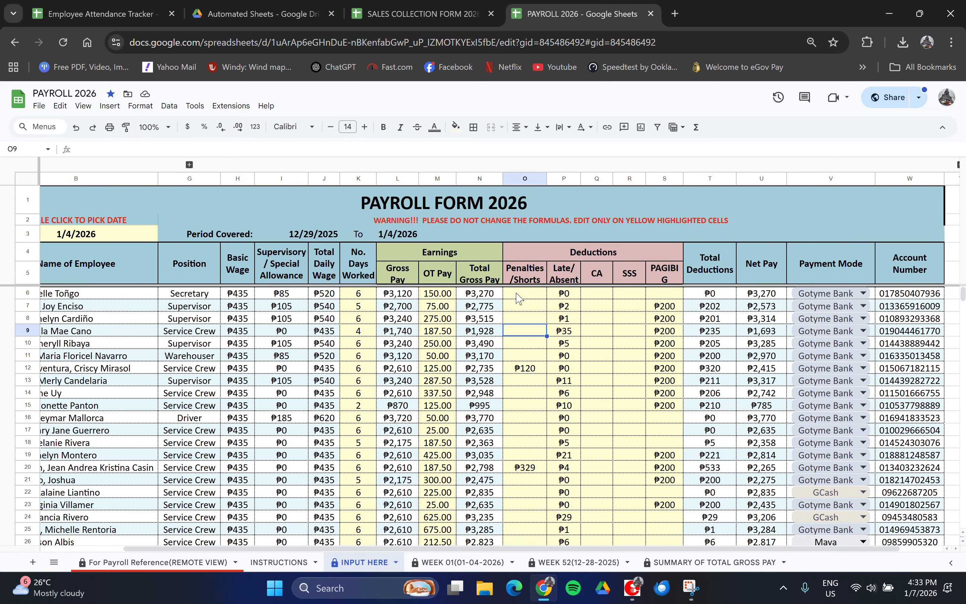
left_click(534, 346)
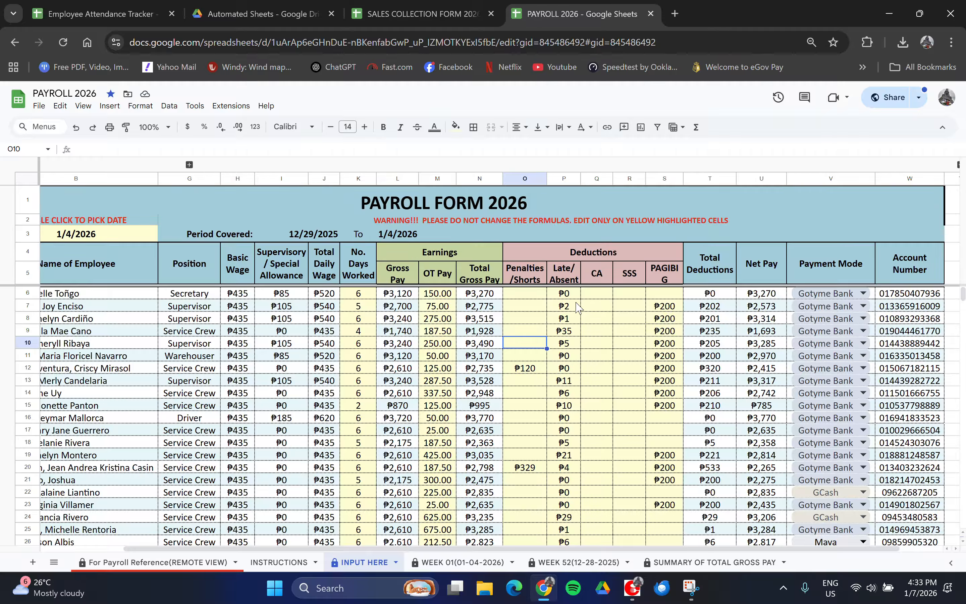
left_click(568, 295)
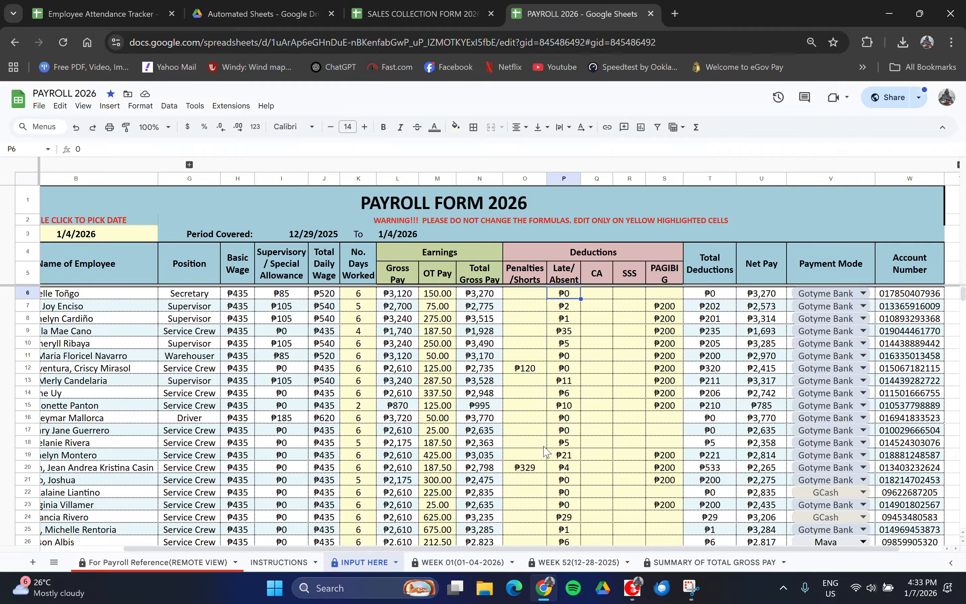
Copy the Late (Php) range K4:K29 in the For Payroll Reference(REMOTE VIEW) sheet.
left_click(153, 563)
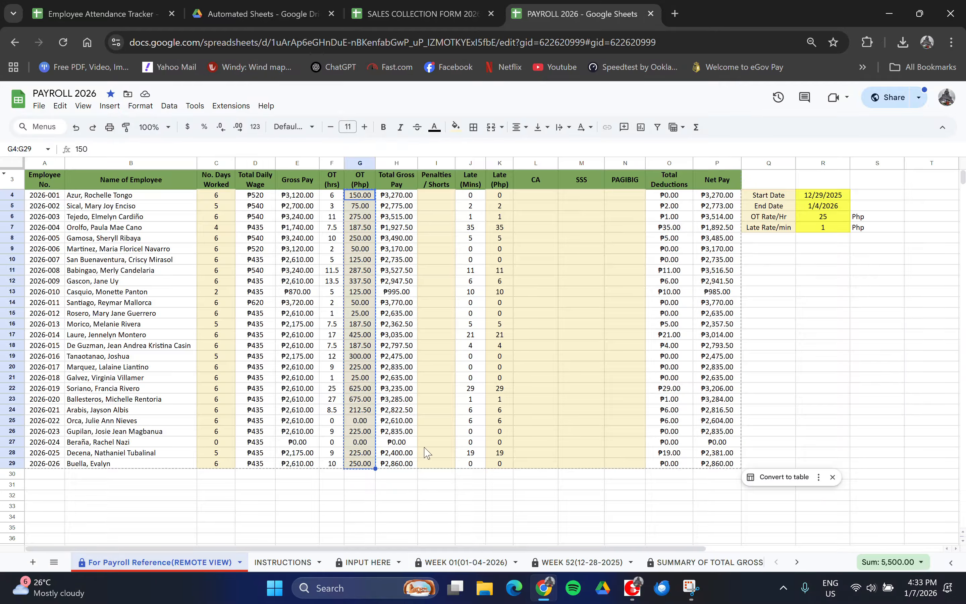
left_click(503, 197)
key("shift+Down")
key("shift+Down")
key("shift+Down")
key("shift+Down")
key("shift+Down")
key("shift+Down")
key("shift+Down")
key("shift+Down")
key("shift+Down")
key("shift+Down")
key("shift+Down")
key("shift+Down")
key("shift+Down")
key("shift+Down")
key("shift+Down")
key("shift+Down")
key("shift+Down")
key("shift+Down")
key("shift+Down")
key("shift+Down")
key("shift+Down")
key("ctrl+c")
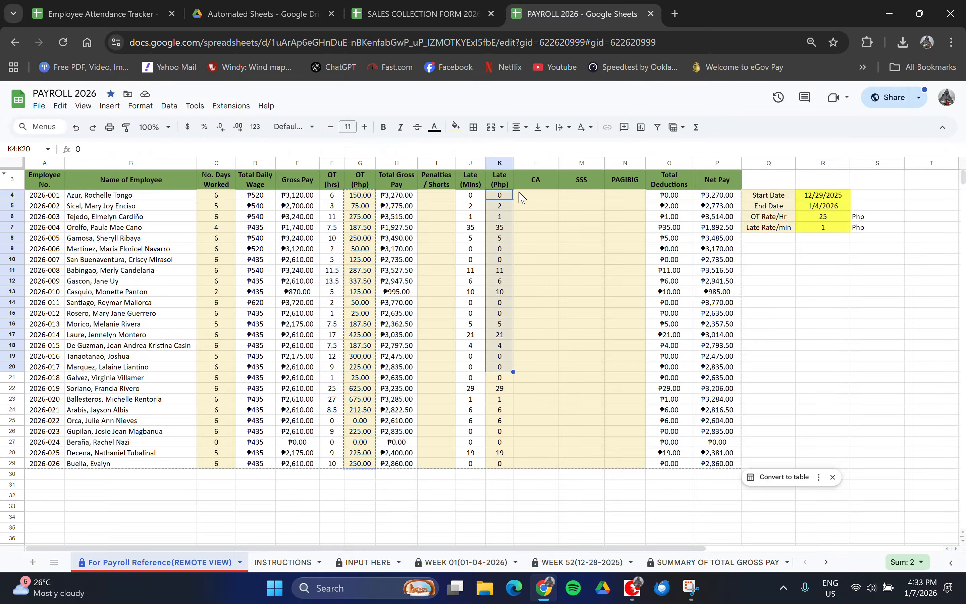
right_click(491, 224)
Paste the copied late amounts as values only into the Late/Absent column of the INPUT HERE sheet, starting at P6.
left_click(368, 561)
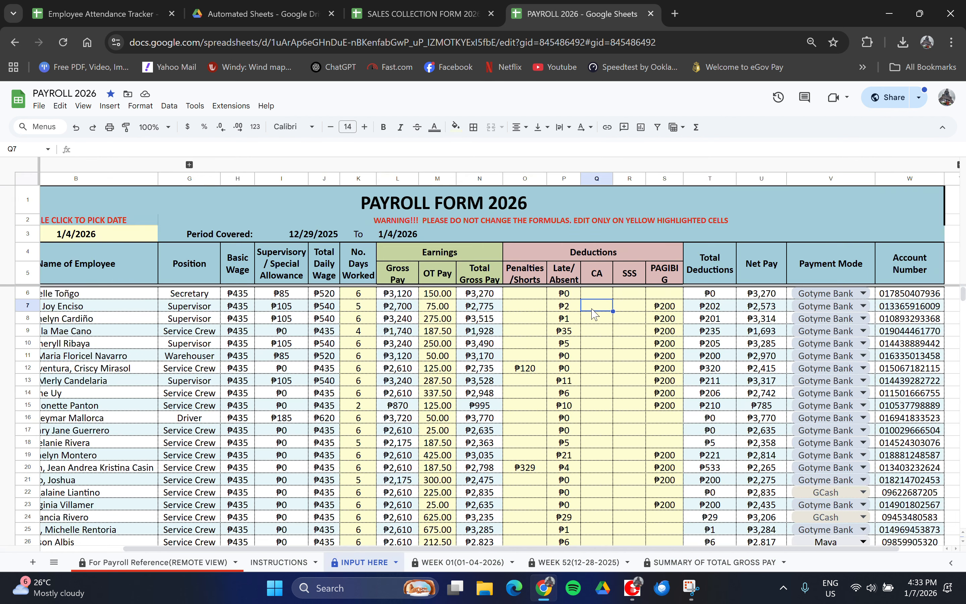
right_click(572, 299)
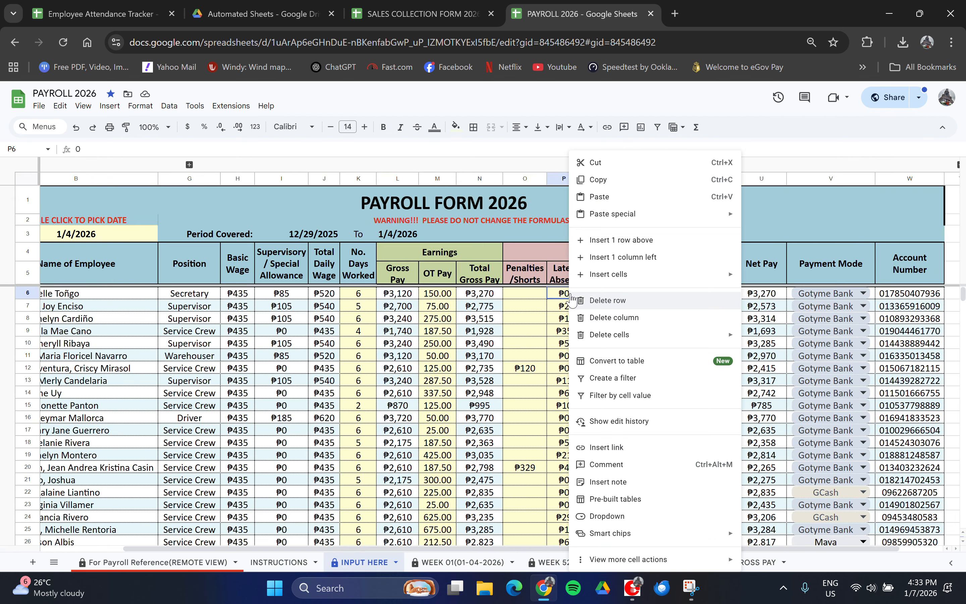
mouse_move(615, 214)
left_click(778, 223)
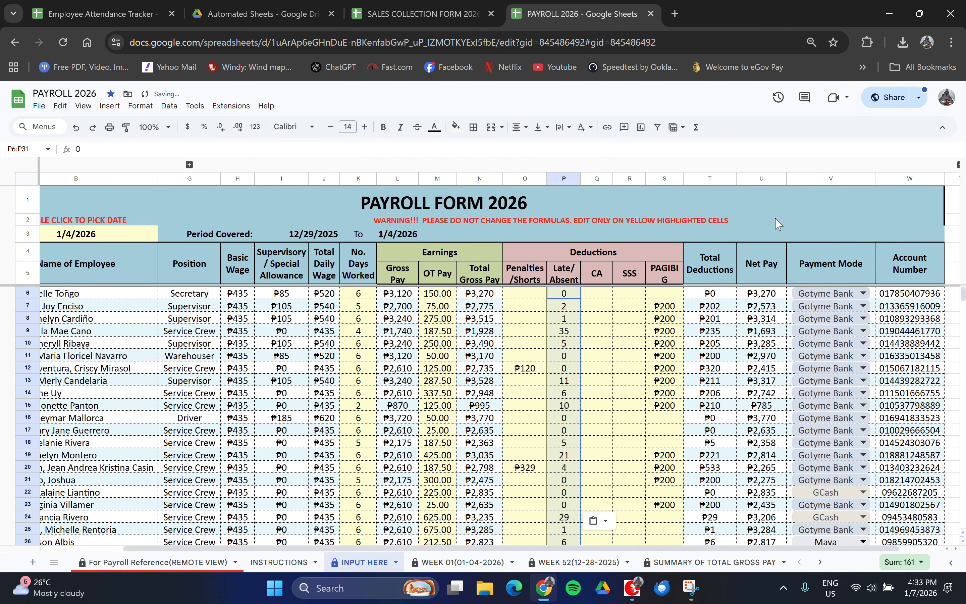
left_click(601, 356)
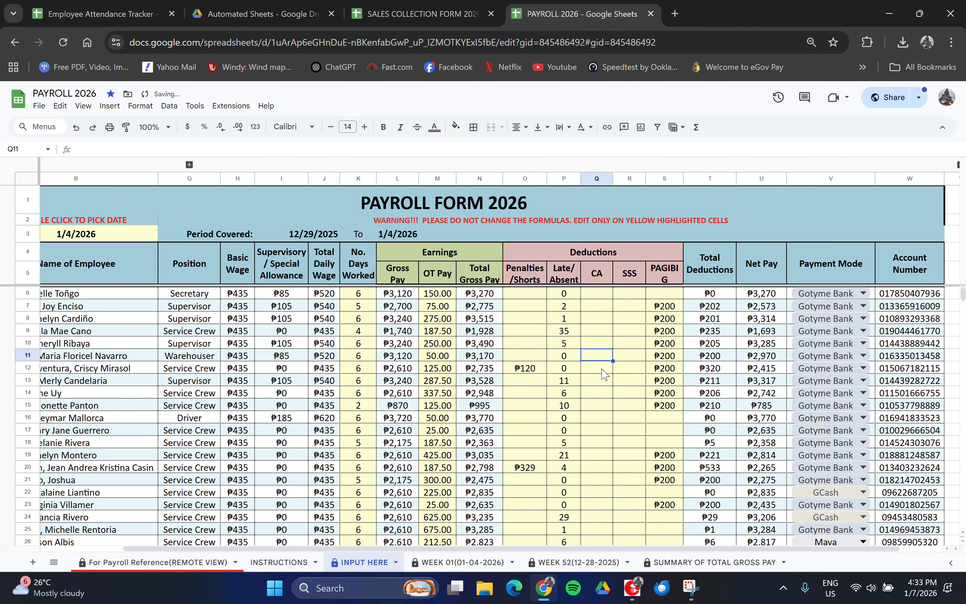
Check the pasted Late/Absent amounts, the Net Pay and Payment Mode columns, and the payment totals below the table.
scroll(602, 375, "down", 4)
scroll(599, 389, "up", 4)
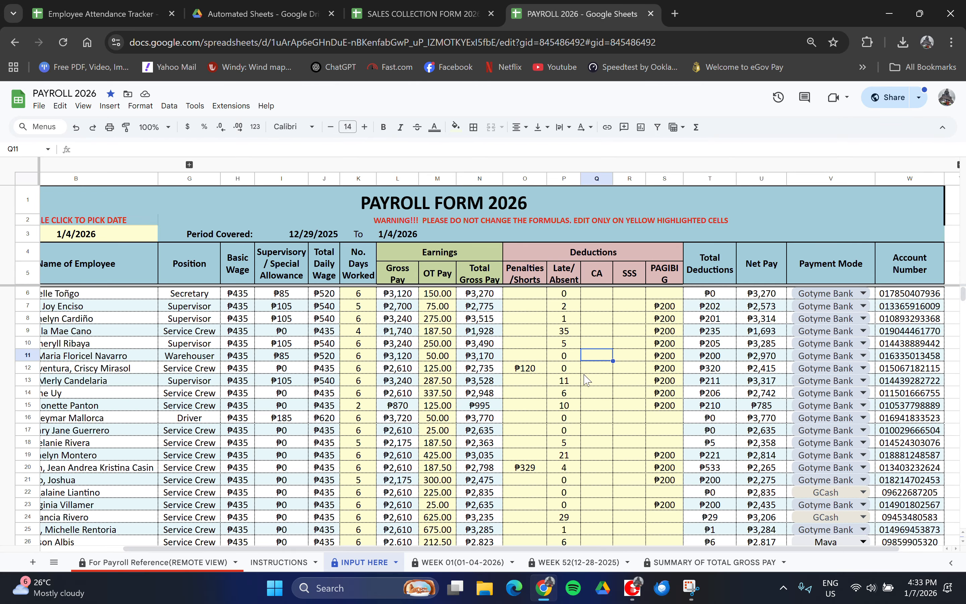
left_click(571, 358)
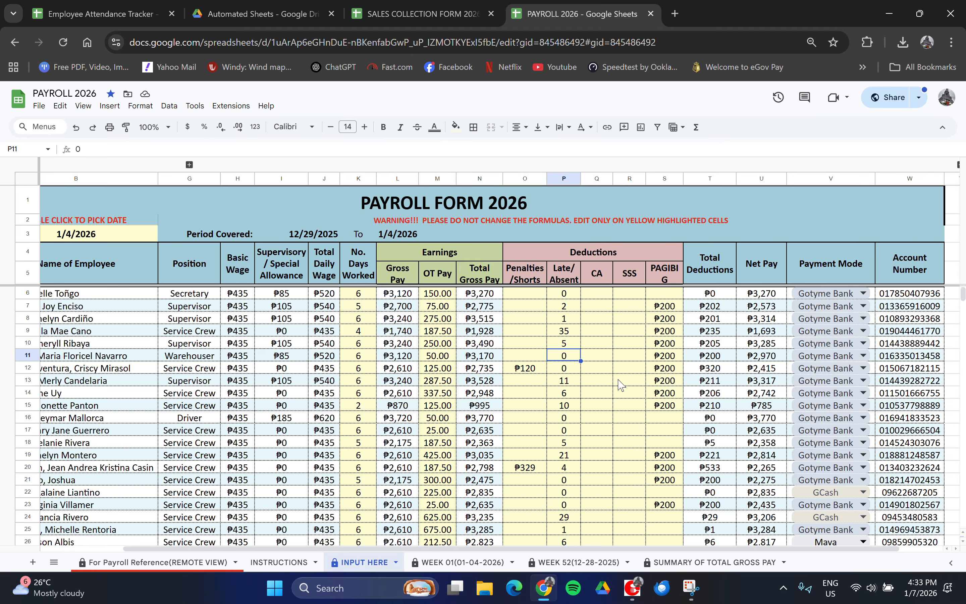
scroll(618, 439, "down", 4)
scroll(618, 447, "up", 4)
left_click_drag(608, 549, 743, 535)
scroll(798, 439, "down", 4)
scroll(846, 331, "up", 4)
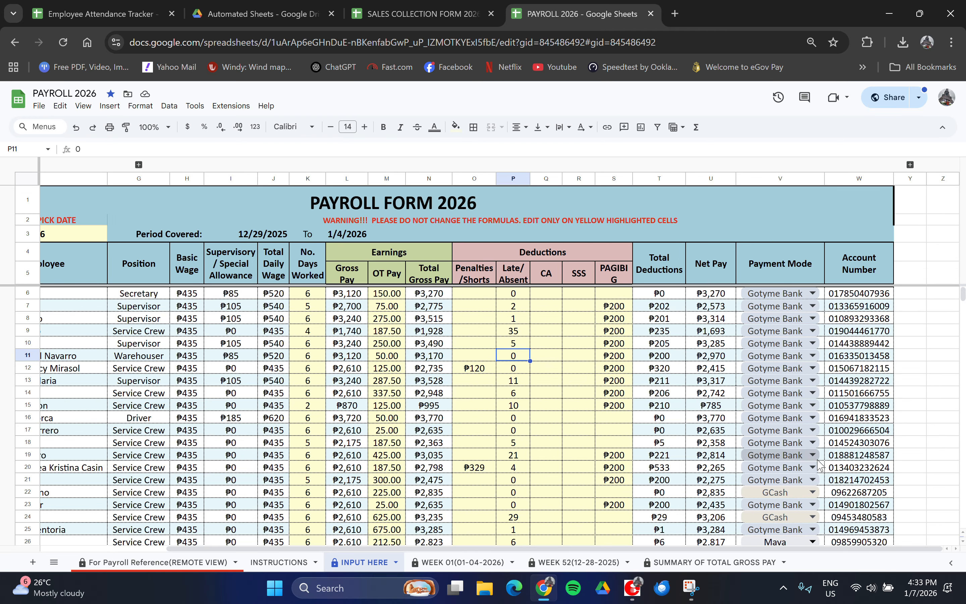
scroll(810, 484, "down", 2)
scroll(808, 485, "down", 4)
scroll(807, 485, "up", 2)
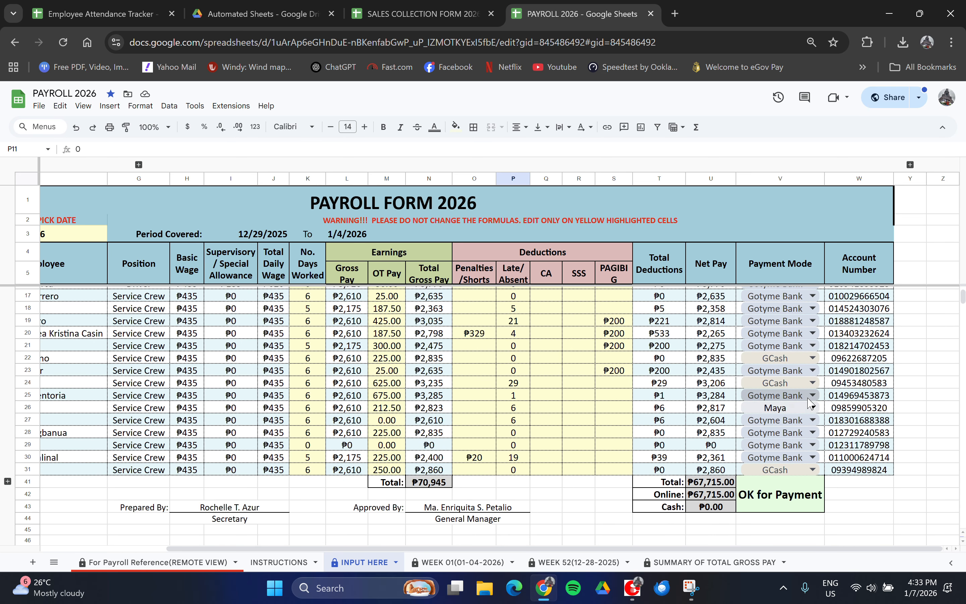
Set the Payment Mode in V22 to Cash.
left_click(817, 359)
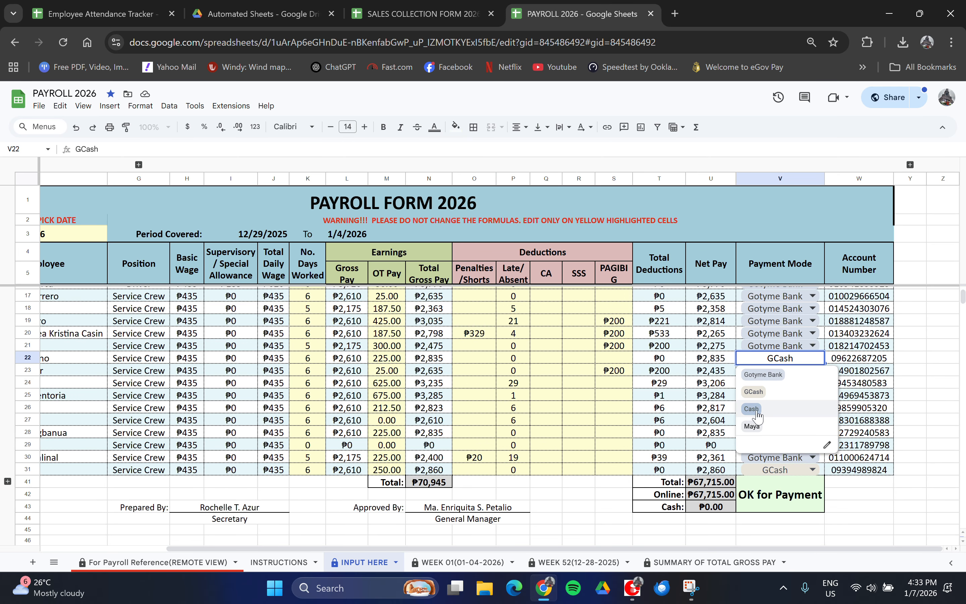
left_click(881, 512)
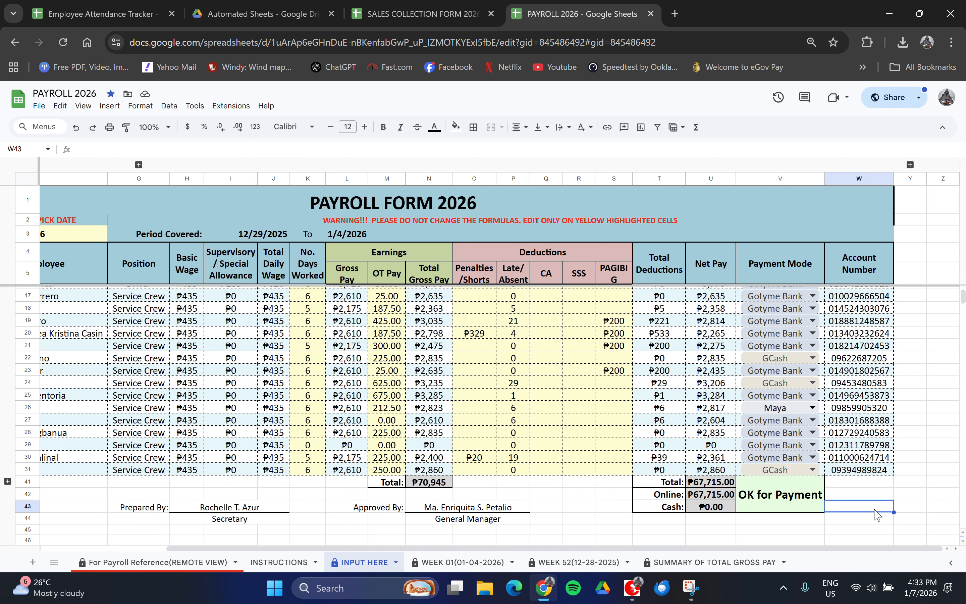
left_click(812, 358)
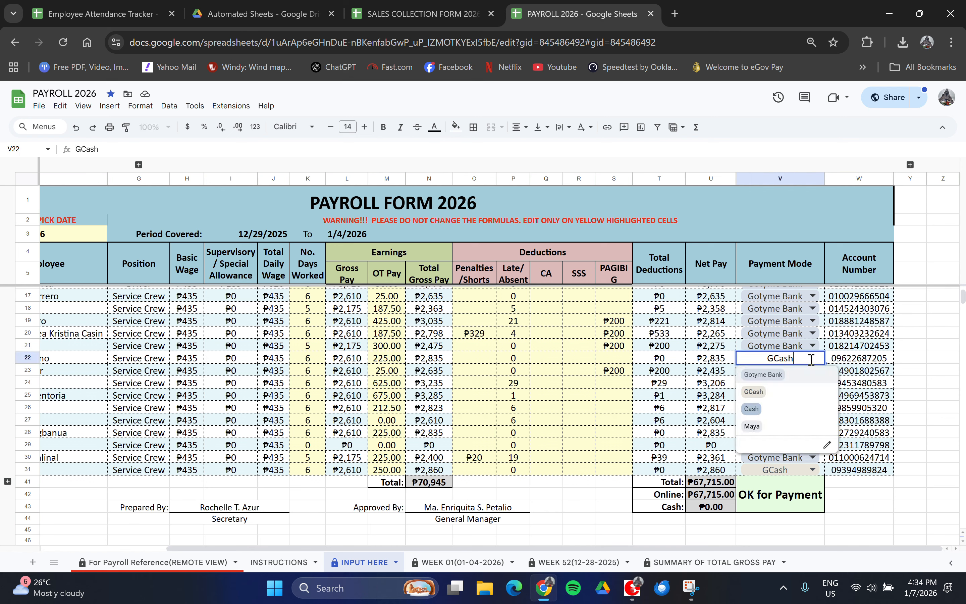
left_click(752, 410)
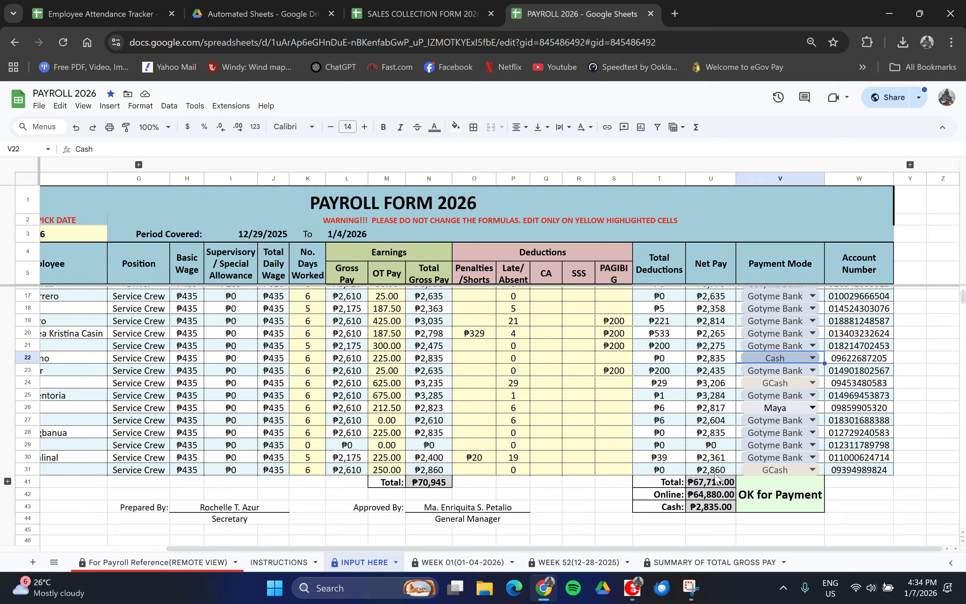
Try Maya as the Payment Mode in V23, and set it back to Gotyme Bank.
left_click(809, 370)
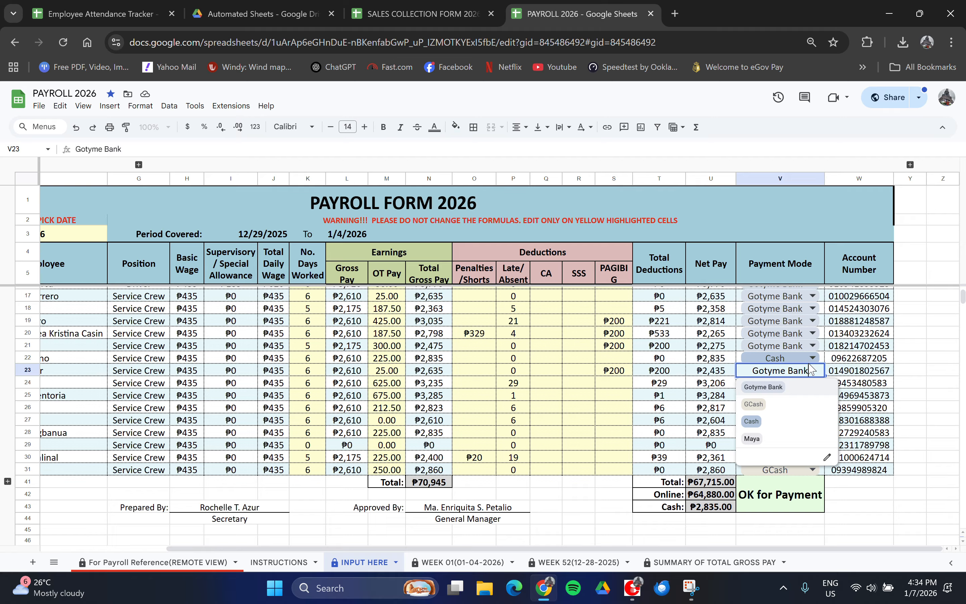
left_click(751, 439)
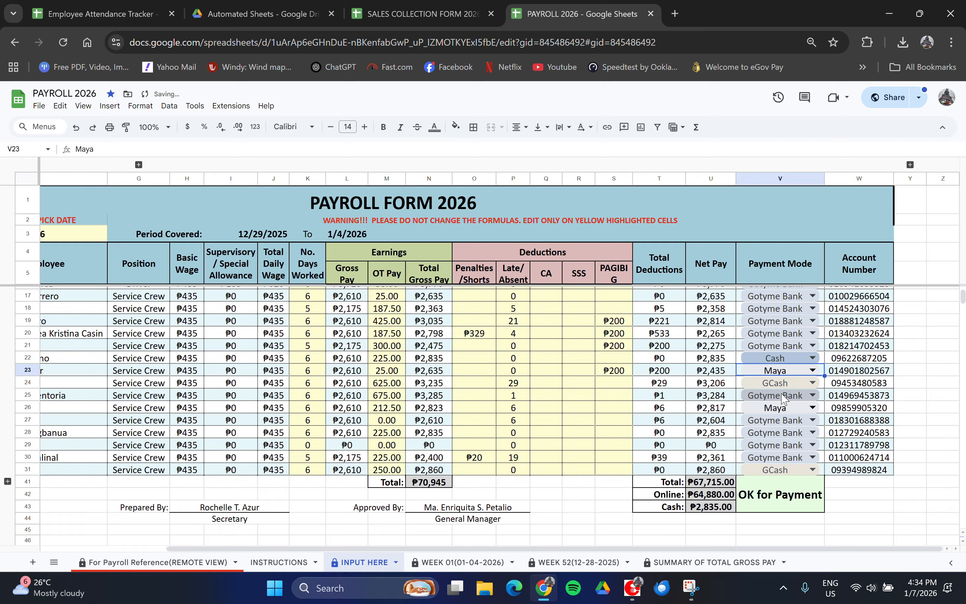
left_click(778, 371)
left_click(769, 386)
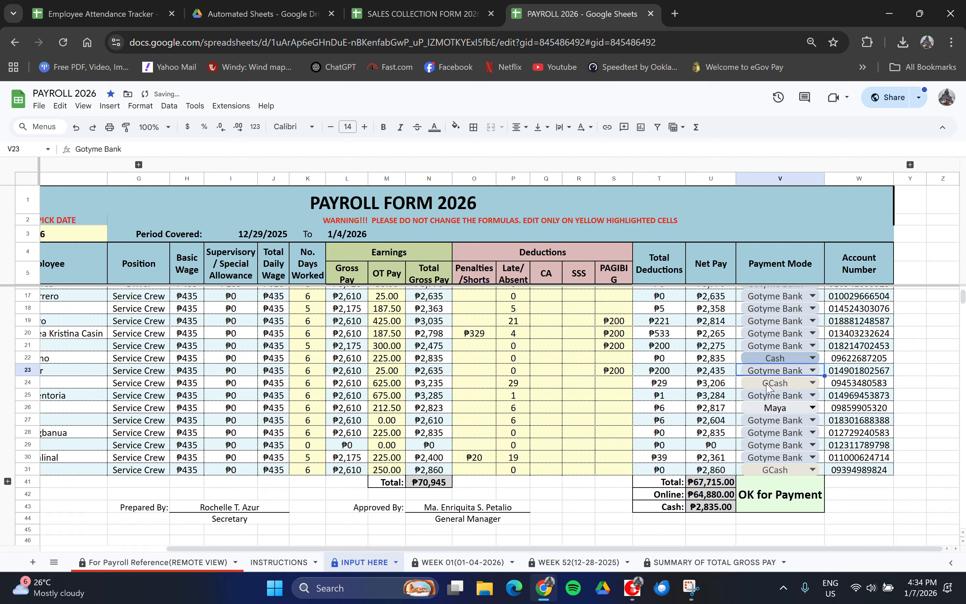
Undo the Payment Mode changes in V22 and V23, keeping the values pasted into the Late/Absent column.
left_click(76, 129)
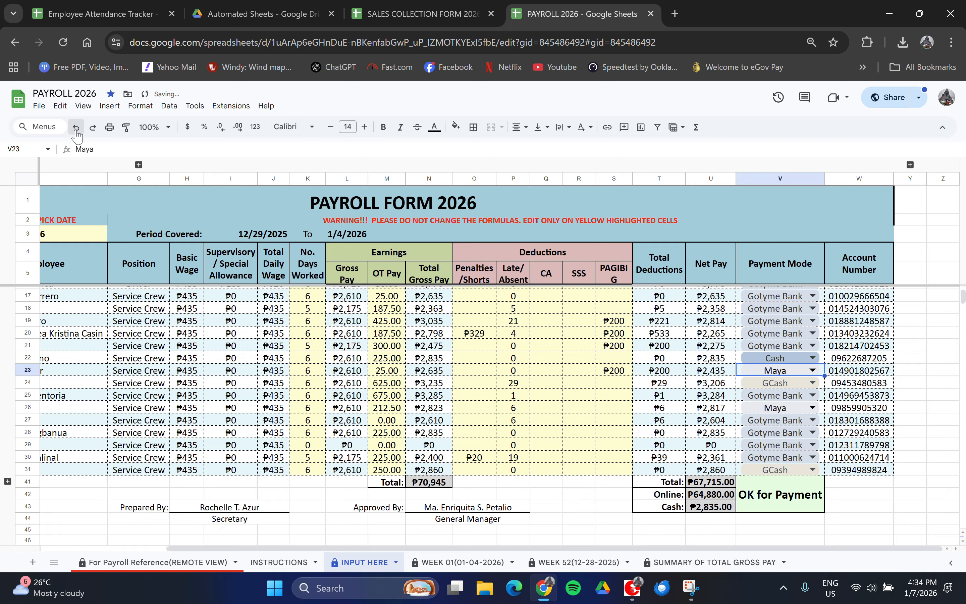
left_click(76, 129)
left_click(76, 129)
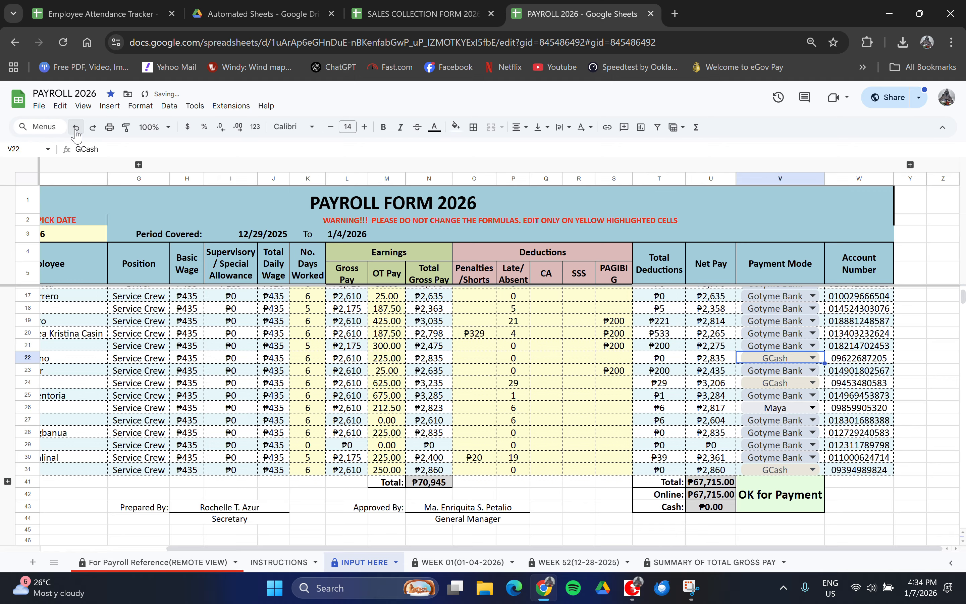
left_click(75, 129)
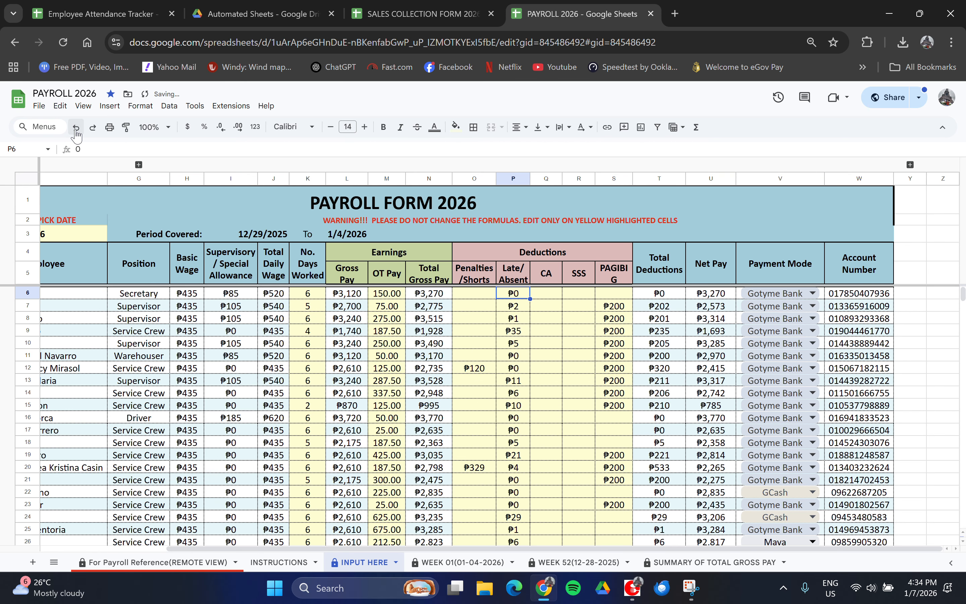
left_click(76, 128)
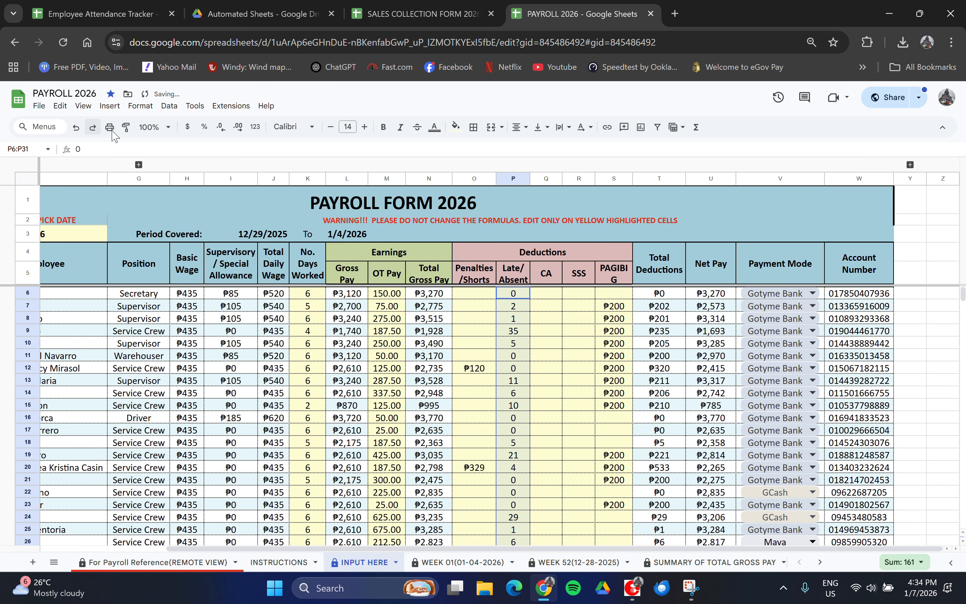
Set the Payment Mode in V27 and V28 to Cash, and inspect the Cash total's formula in U43.
left_click(942, 406)
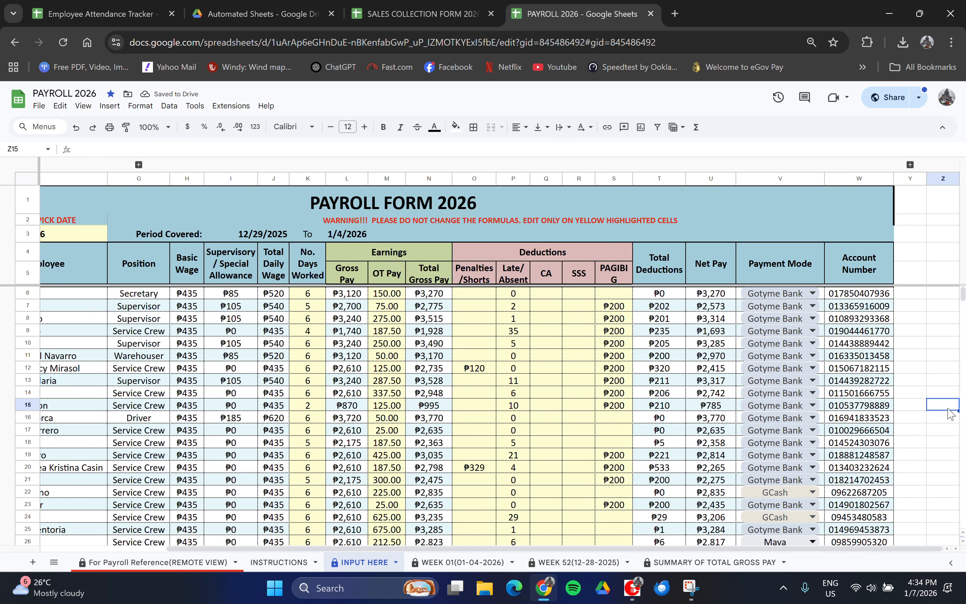
scroll(944, 421, "down", 4)
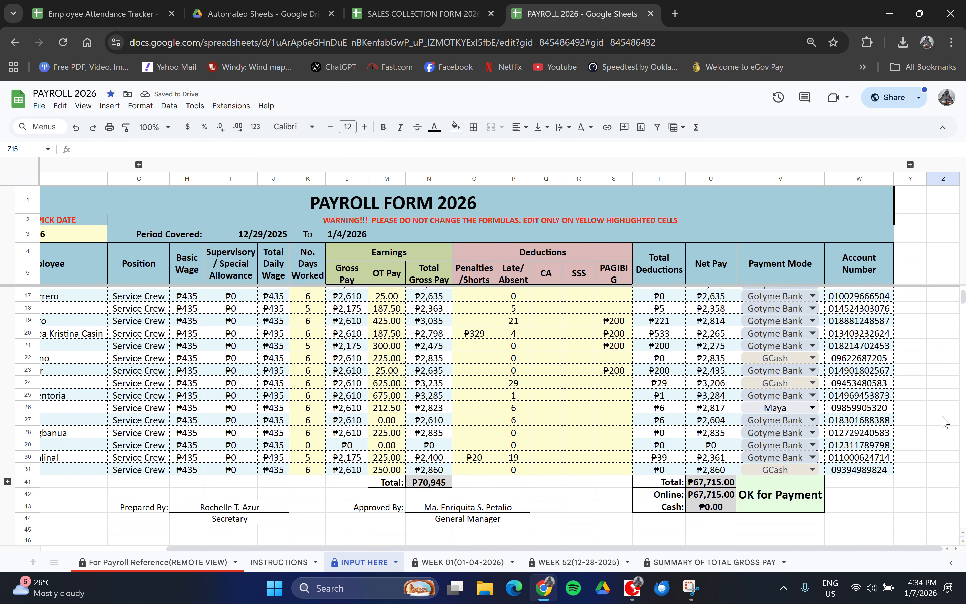
left_click(808, 421)
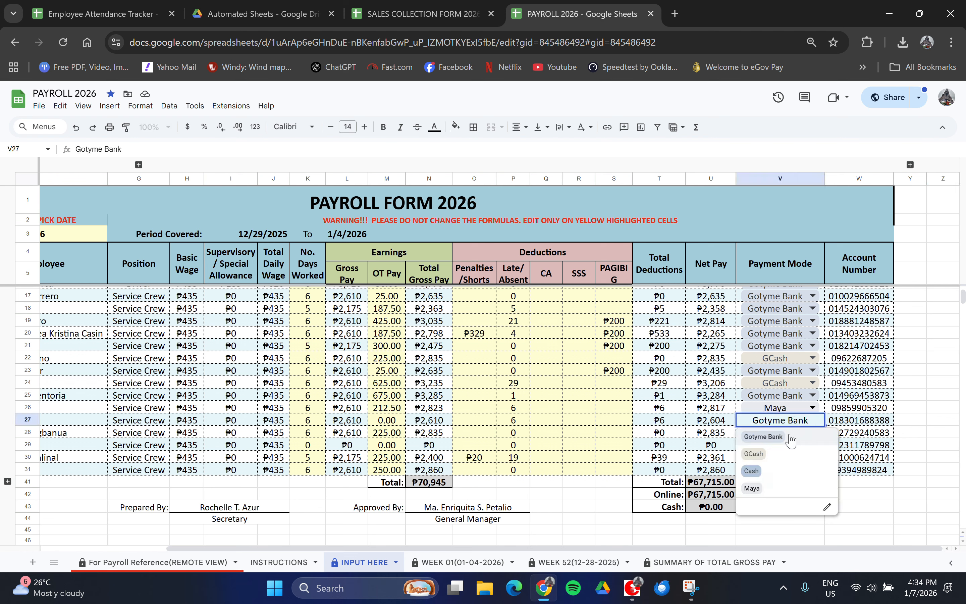
left_click(753, 474)
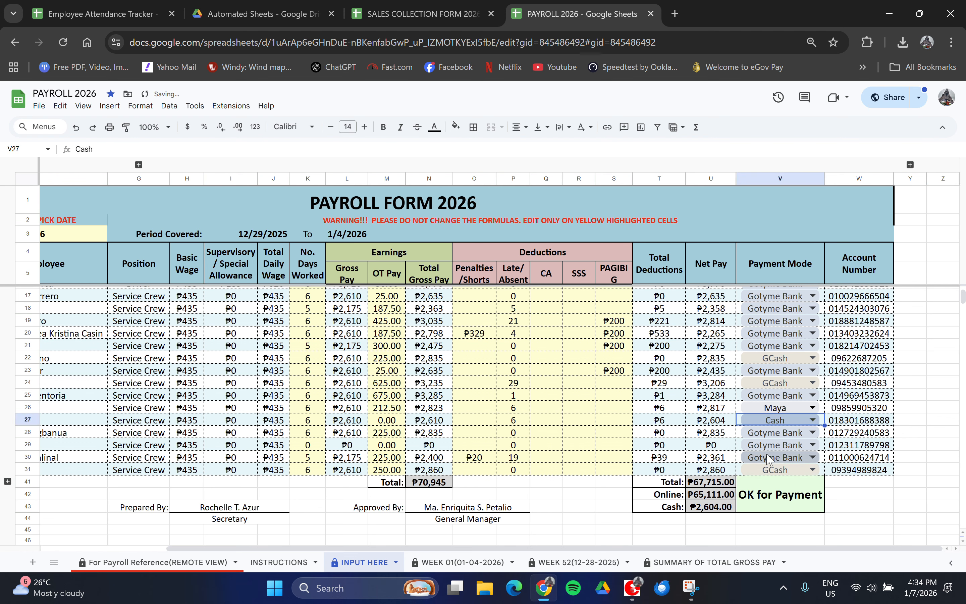
left_click(772, 433)
left_click(752, 483)
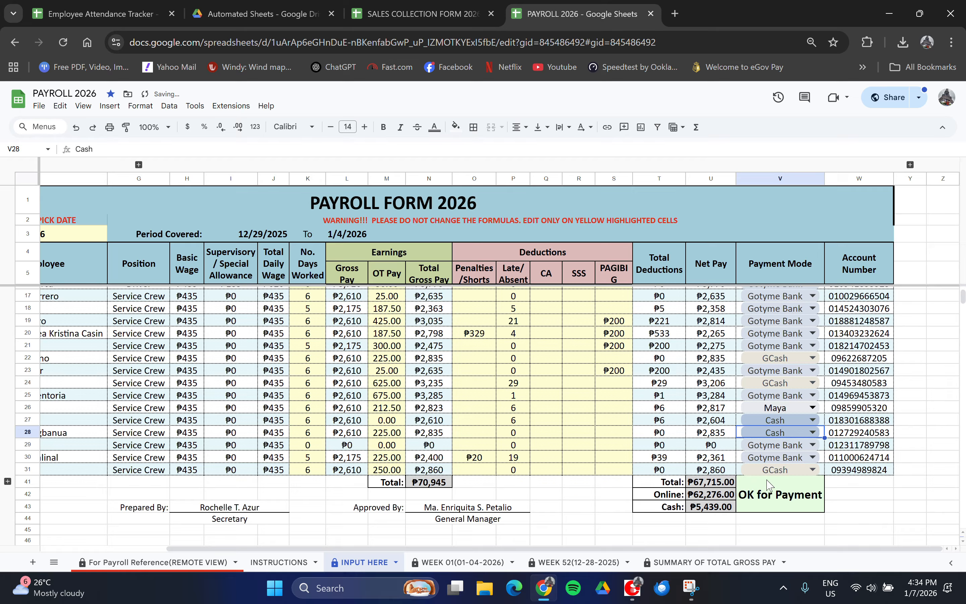
left_click(708, 511)
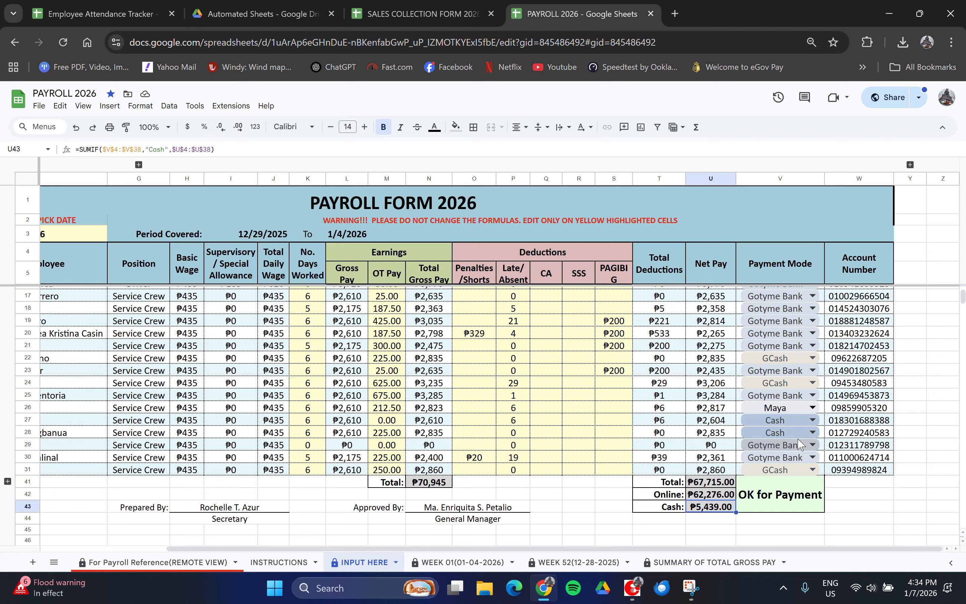
left_click(780, 532)
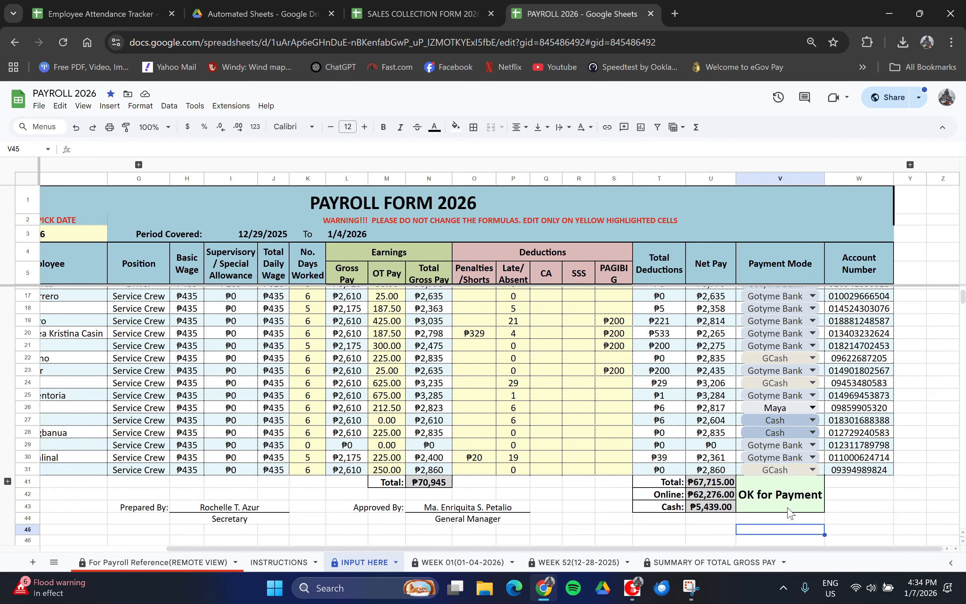
Inspect the formula of the payment check cell V41:V43 that compares the Online and Cash amounts with the Total.
left_click(781, 497)
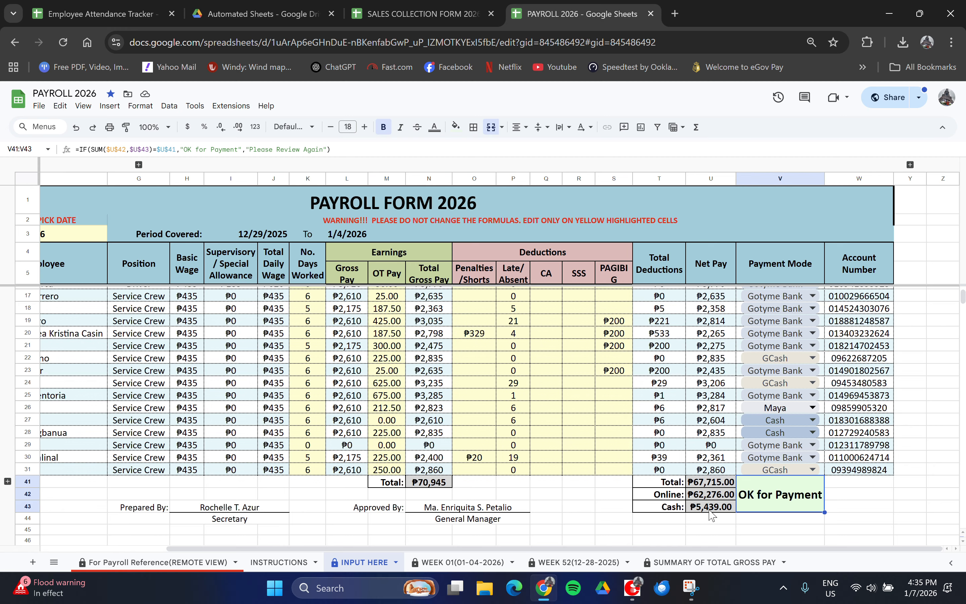
left_click(804, 529)
left_click(791, 503)
left_click(793, 521)
left_click(786, 496)
left_click(859, 490)
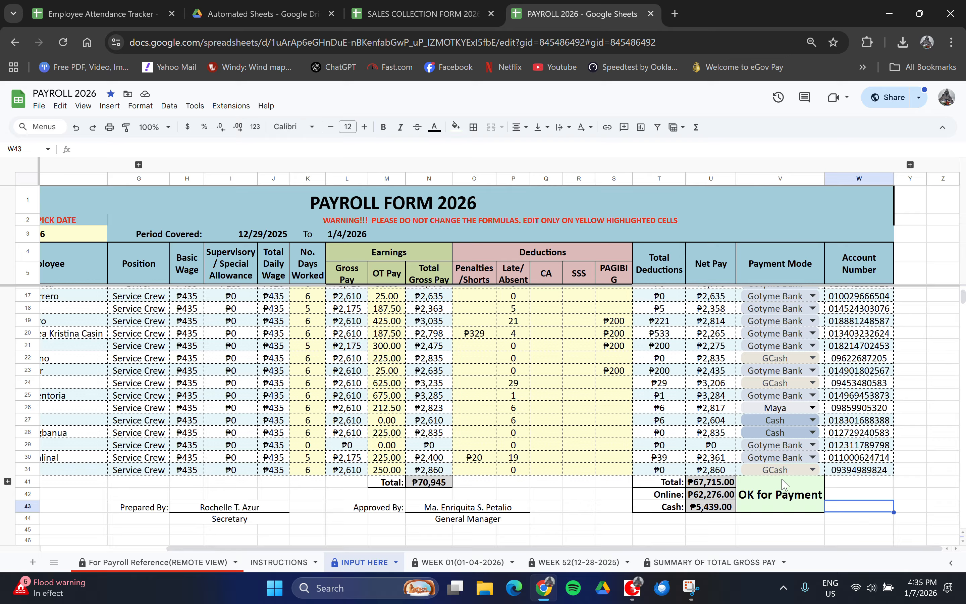
left_click(780, 501)
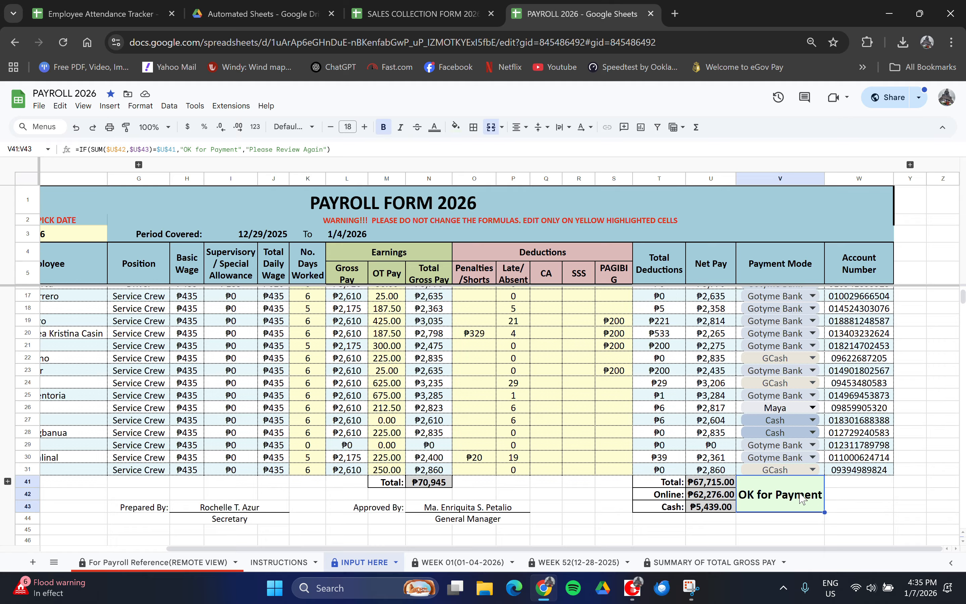
Set the Payment Mode in V27 and V28 back to Gotyme Bank.
left_click(808, 422)
left_click(775, 438)
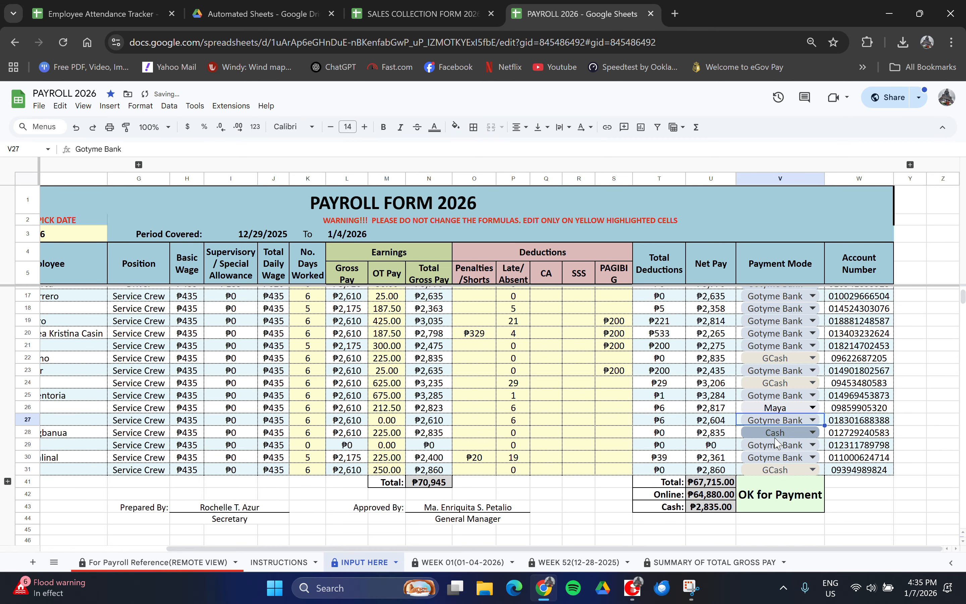
left_click(808, 433)
left_click(779, 453)
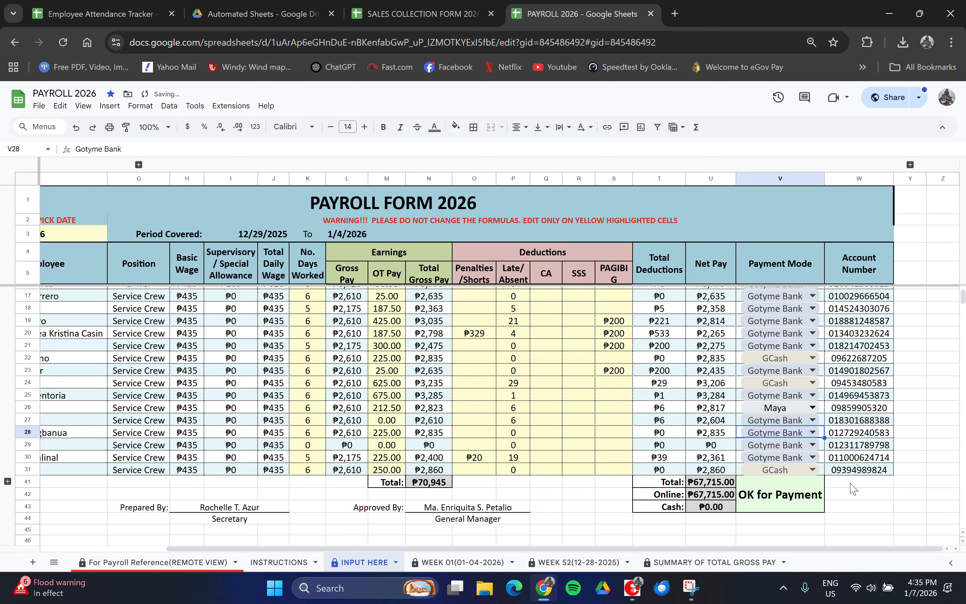
left_click(859, 509)
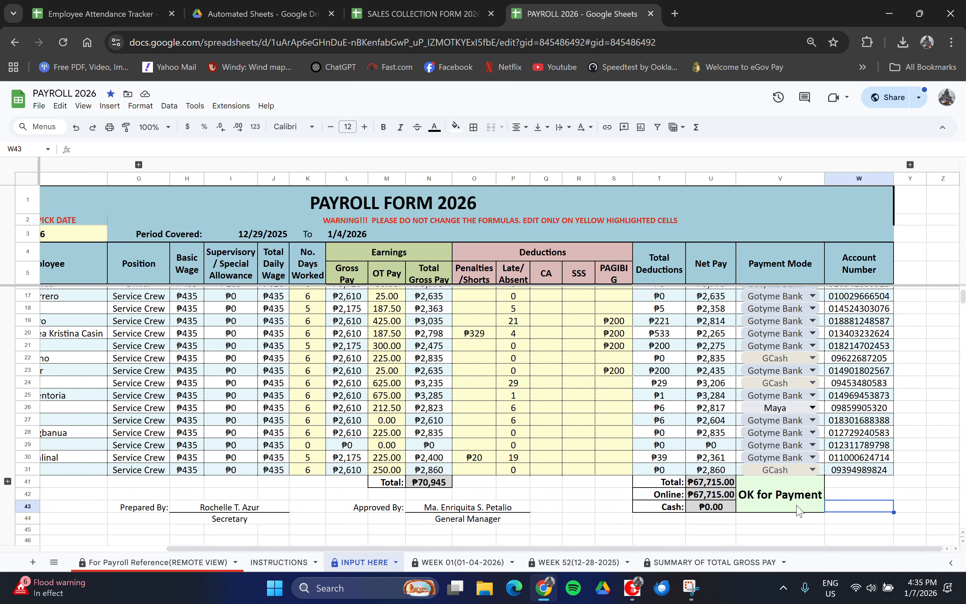
Review the filled-in payroll form from the first employee row to the totals and signatories.
left_click(594, 505)
scroll(696, 499, "up", 4)
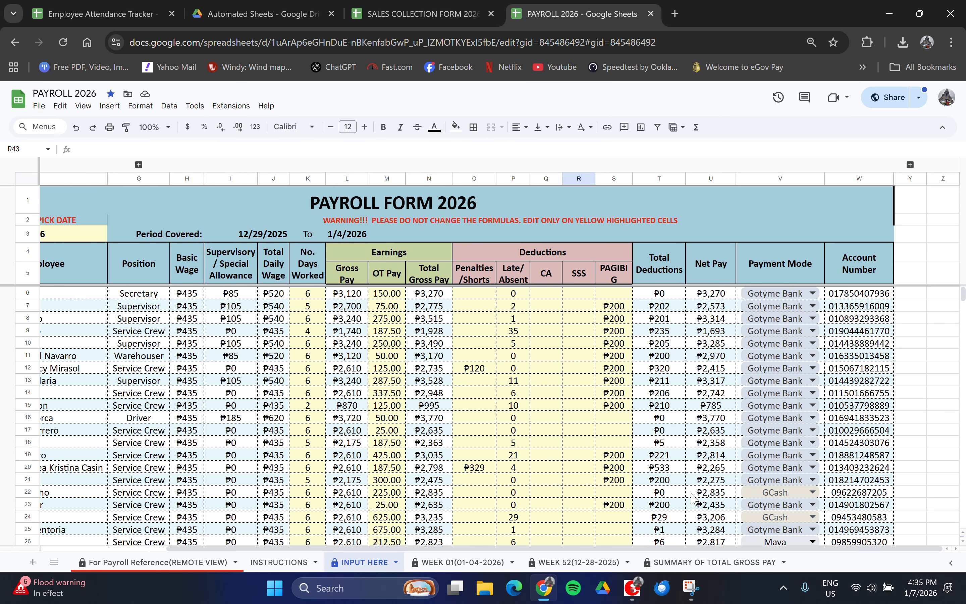
scroll(695, 499, "down", 5)
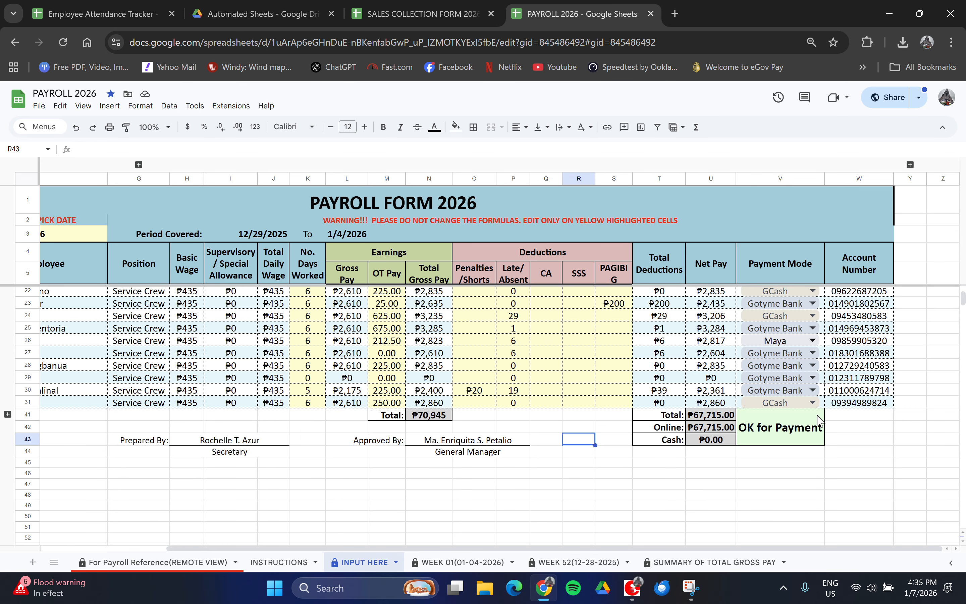
scroll(819, 420, "up", 5)
scroll(621, 399, "down", 9)
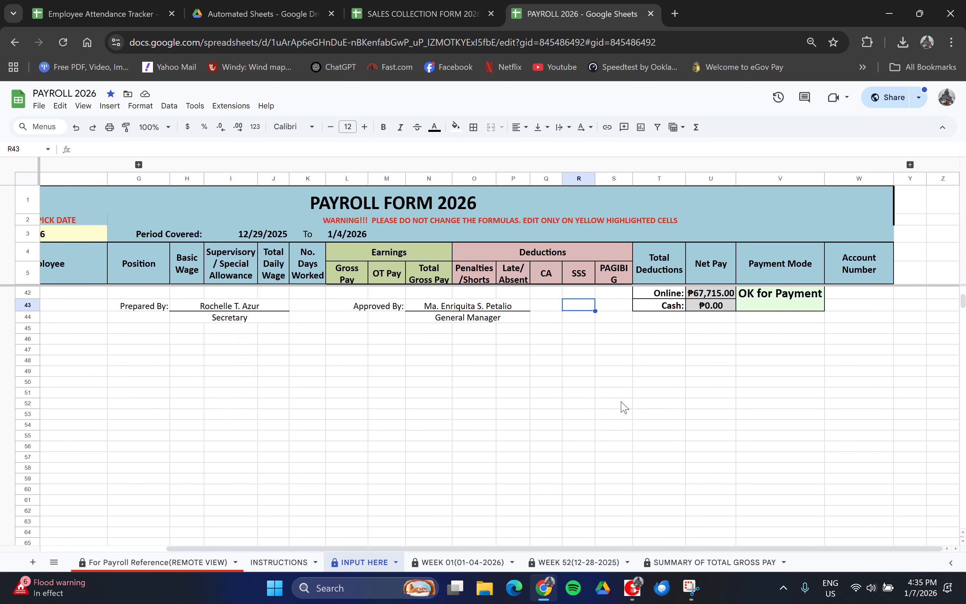
scroll(624, 407, "up", 10)
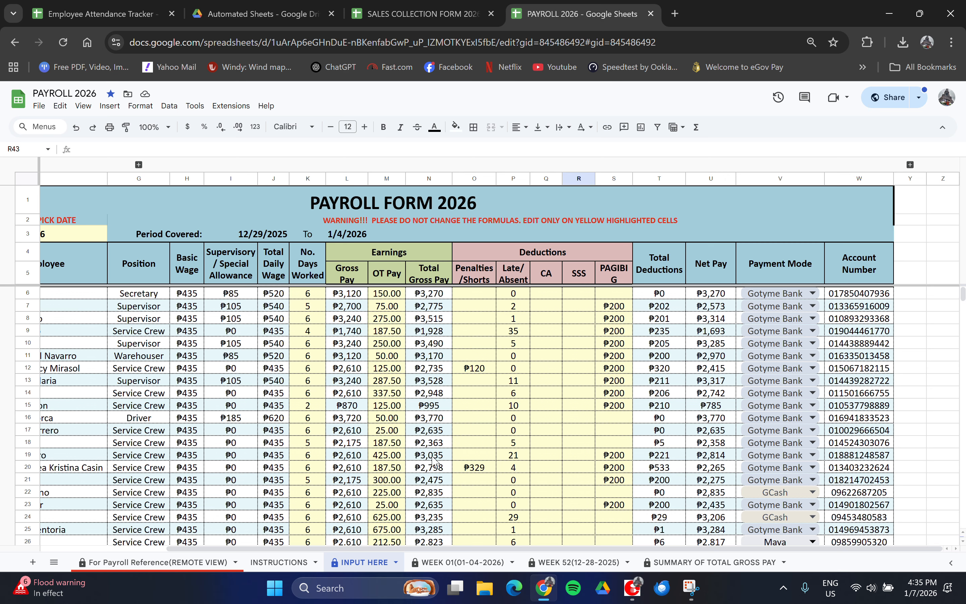
scroll(359, 467, "down", 5)
scroll(331, 453, "up", 5)
Duplicate the INPUT HERE sheet.
left_click(395, 563)
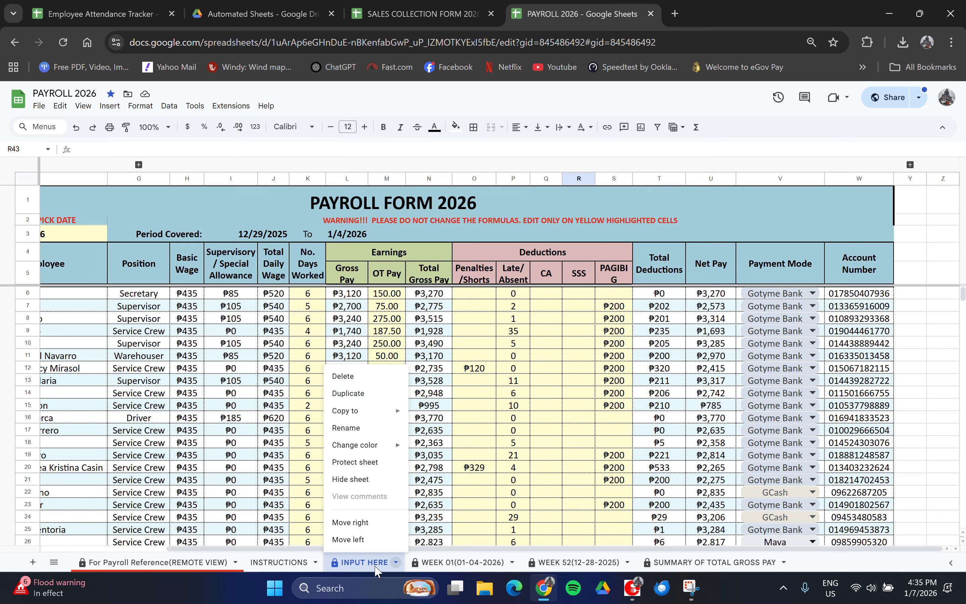
left_click(396, 564)
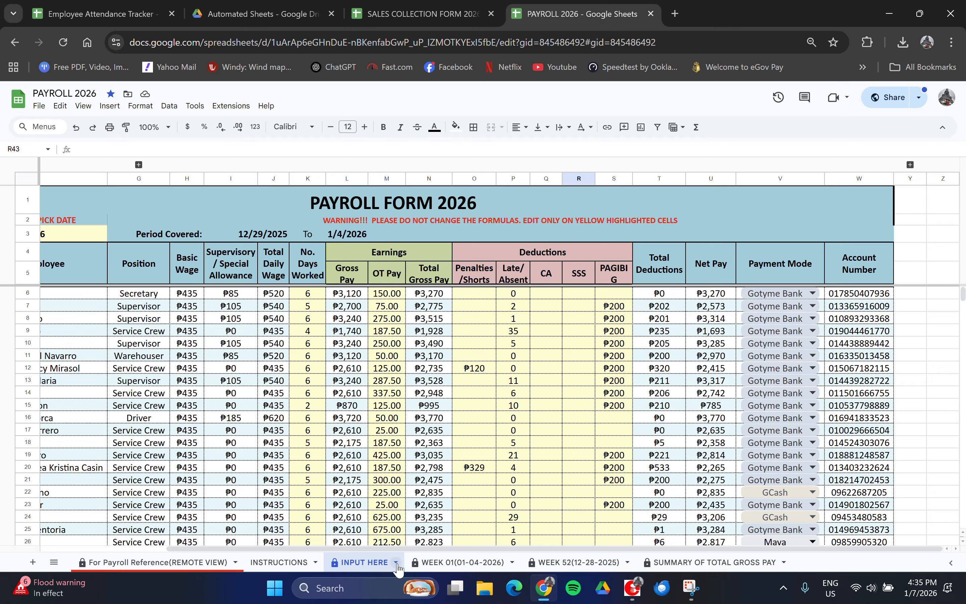
left_click(395, 564)
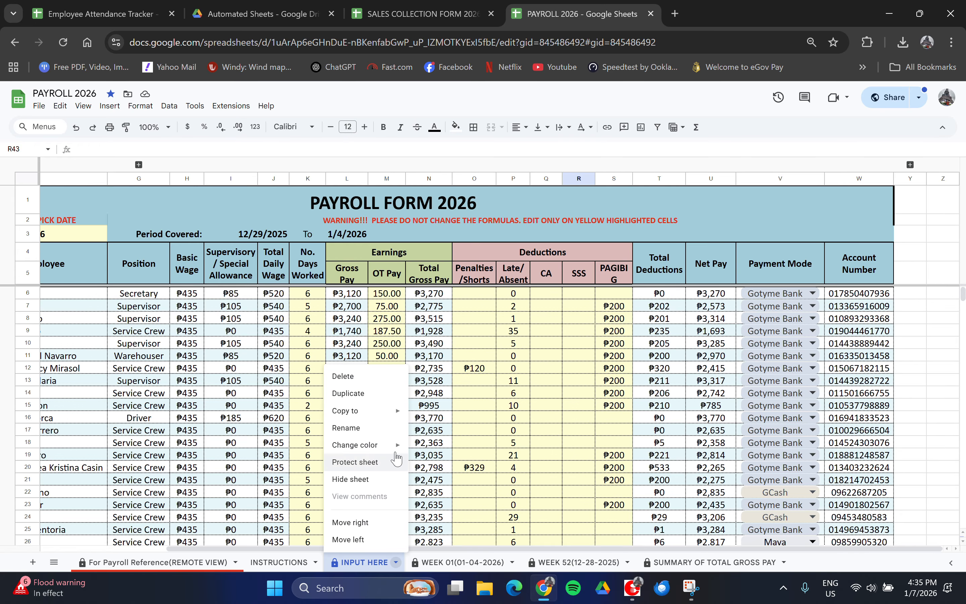
left_click(363, 398)
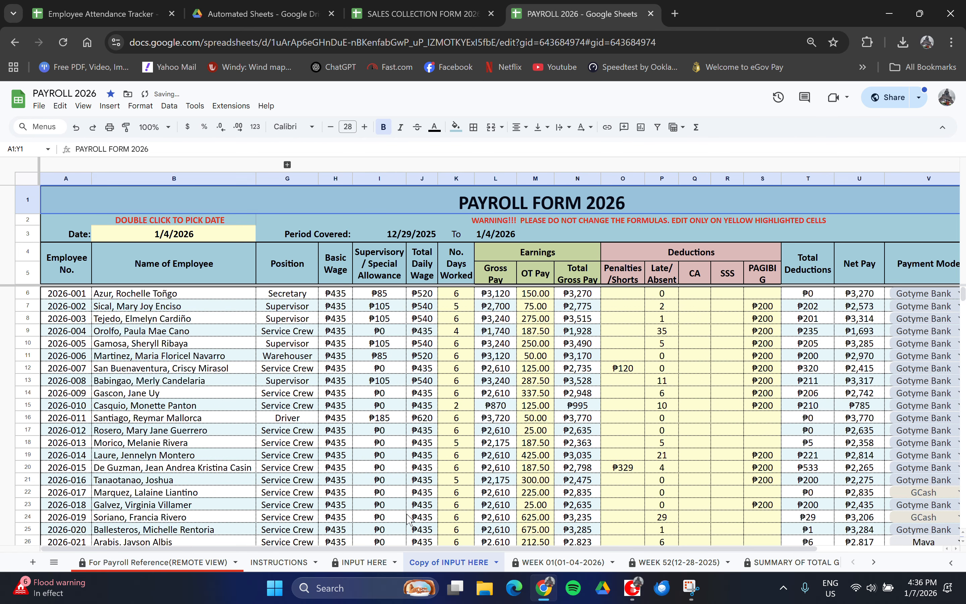
Rename the duplicated sheet with the partial name WEEK 02(01-, and check the January 2026 calendar for the week's end date.
left_click(496, 563)
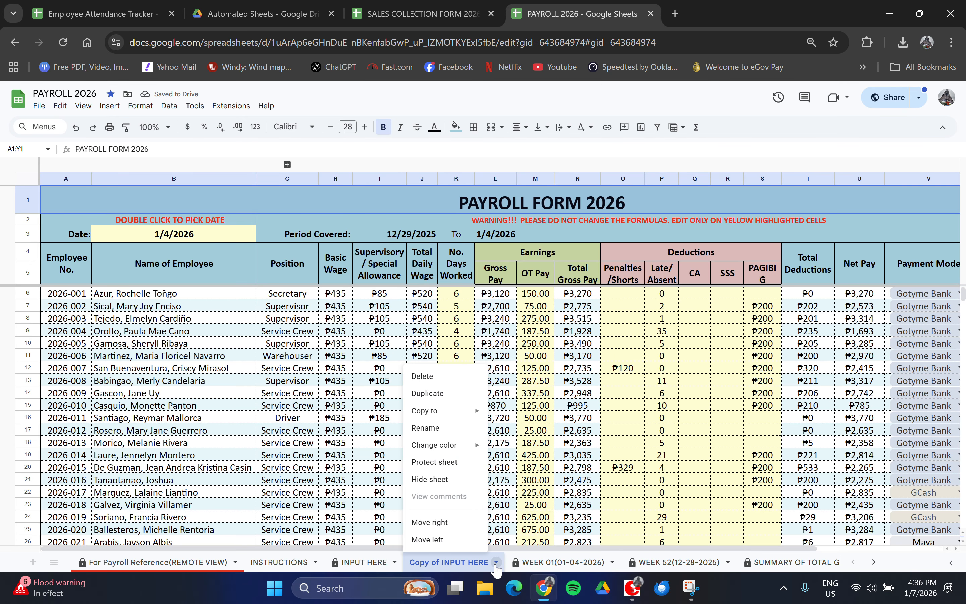
left_click(431, 428)
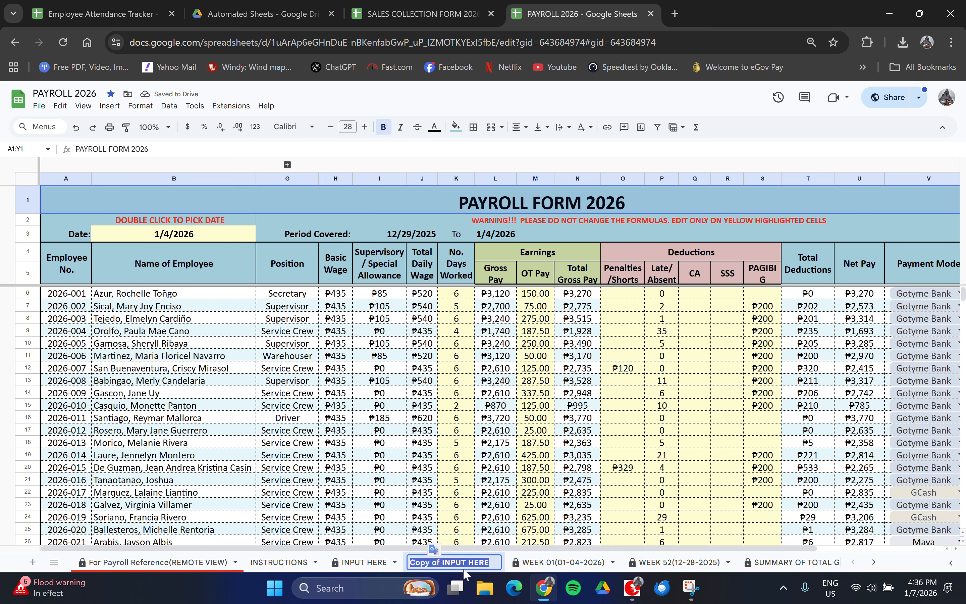
type("WEEK")
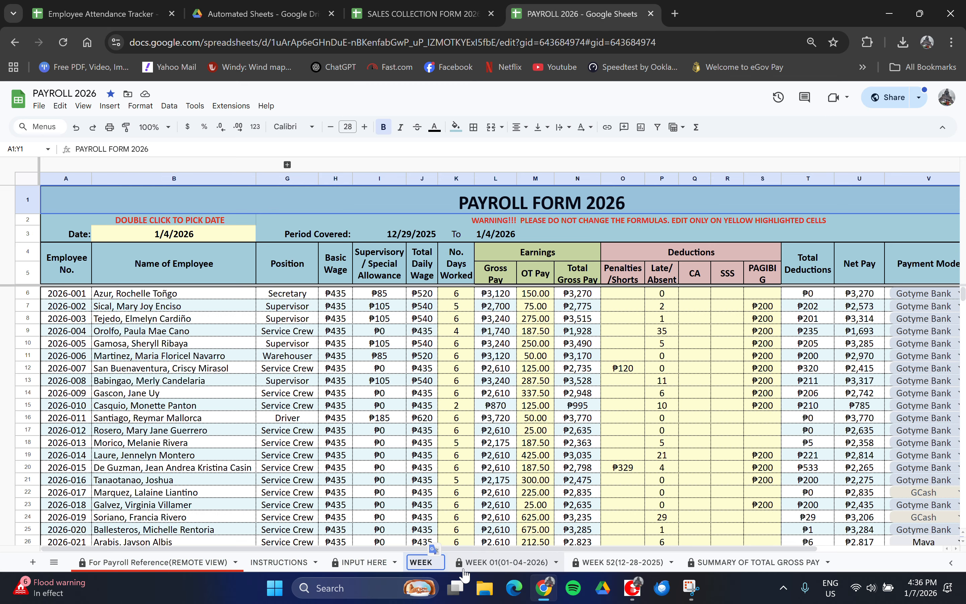
type(" 02")
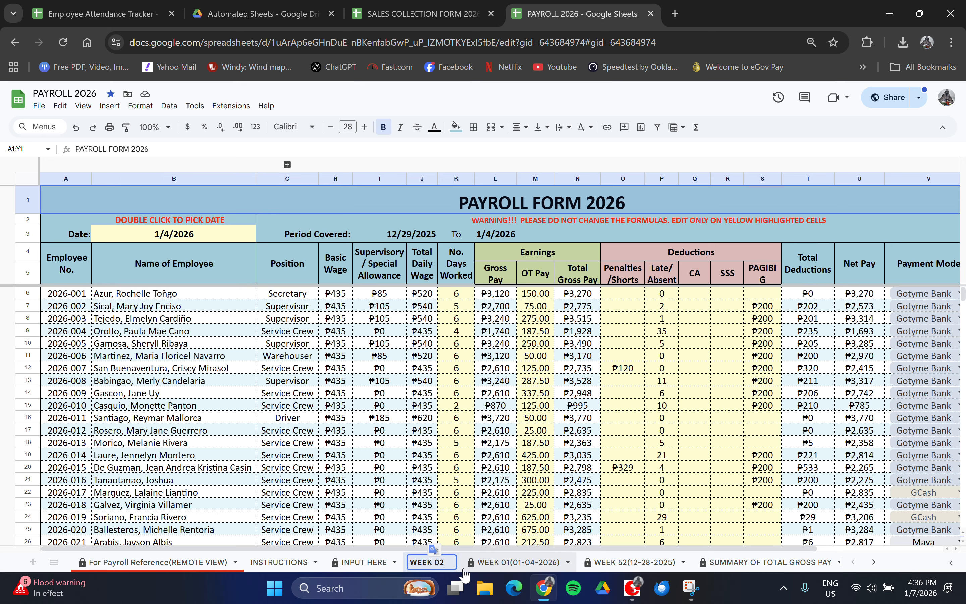
type("(")
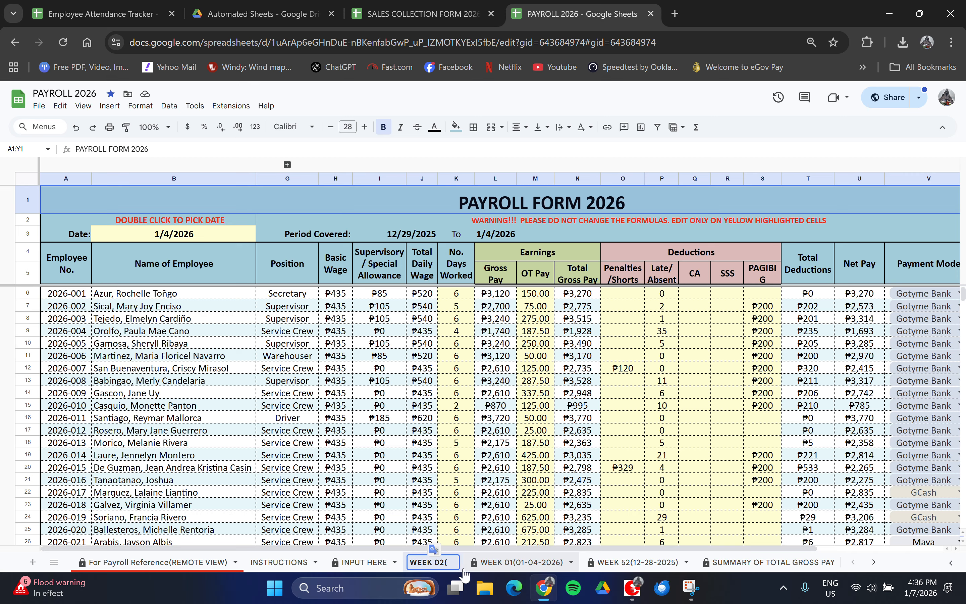
type("01")
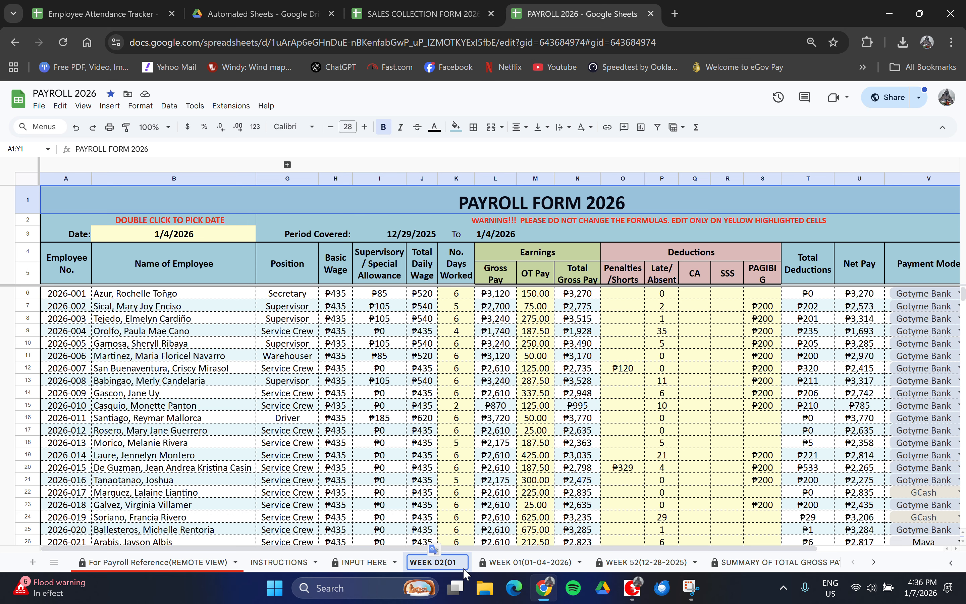
type("-")
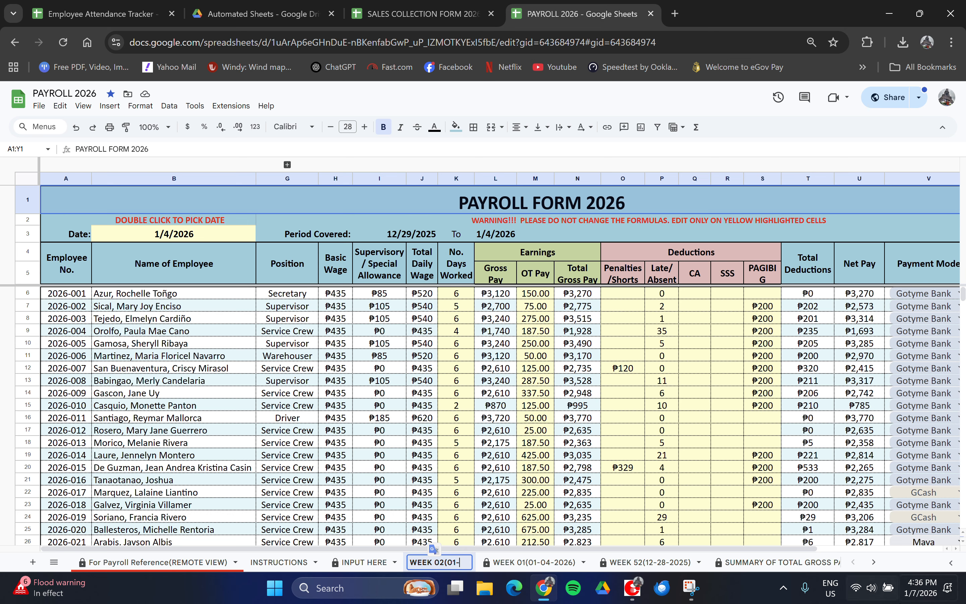
left_click(929, 587)
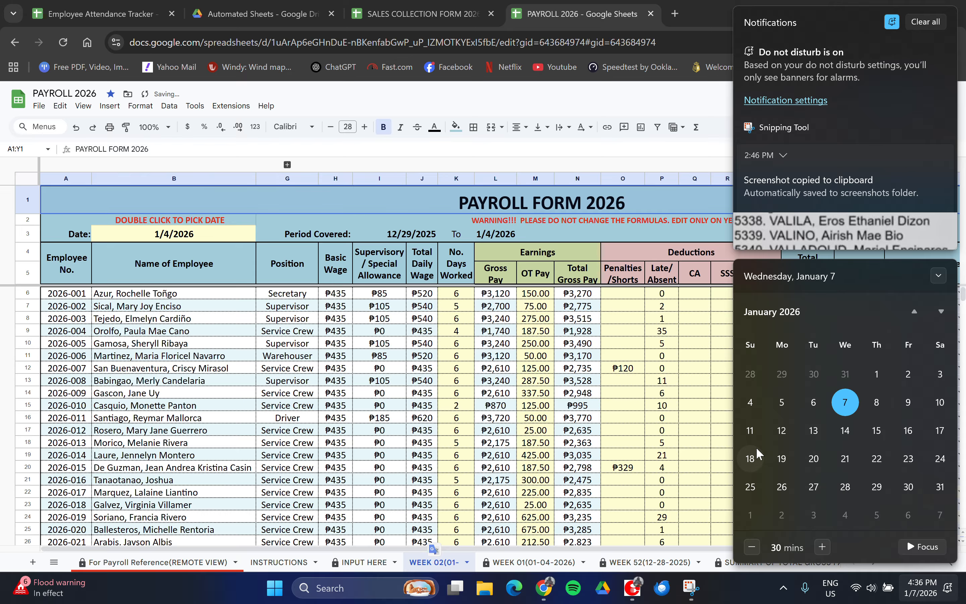
left_click(751, 586)
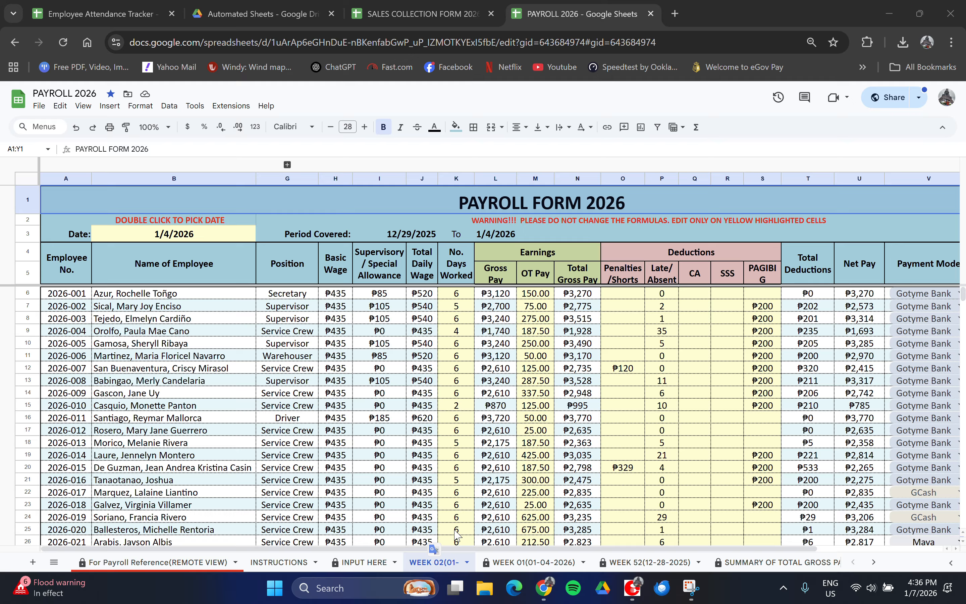
left_click(466, 562)
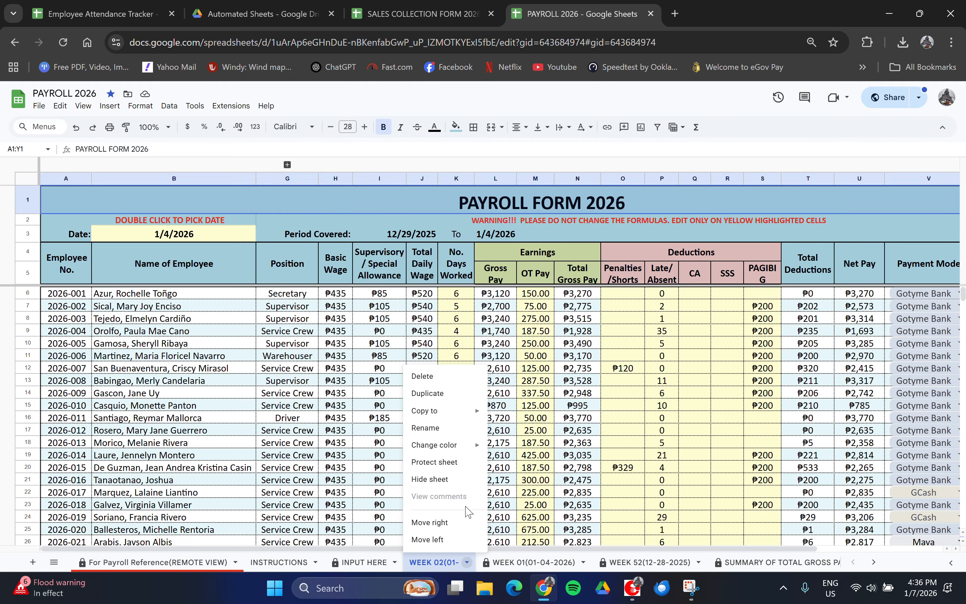
left_click(440, 427)
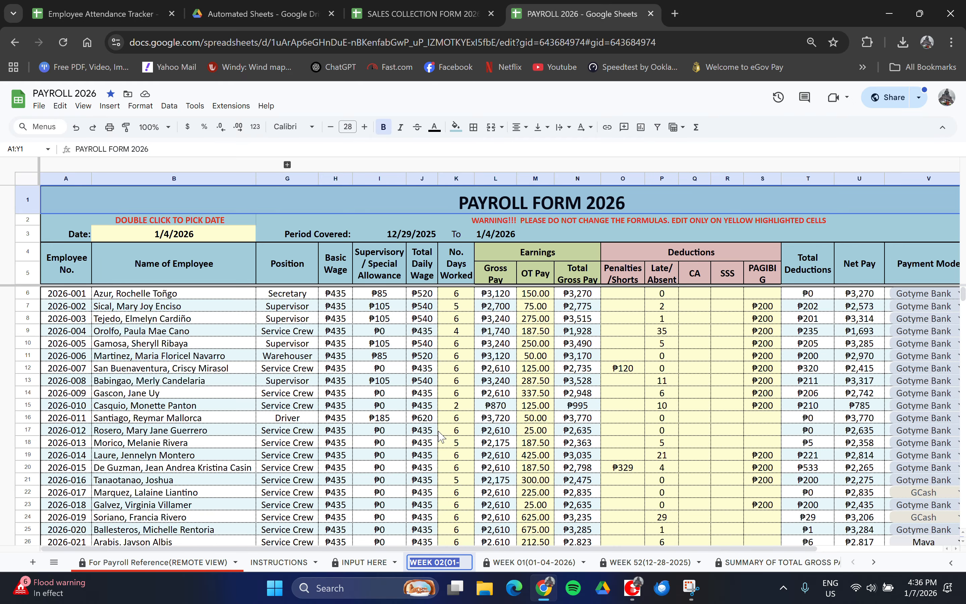
left_click(460, 563)
type("11-2025")
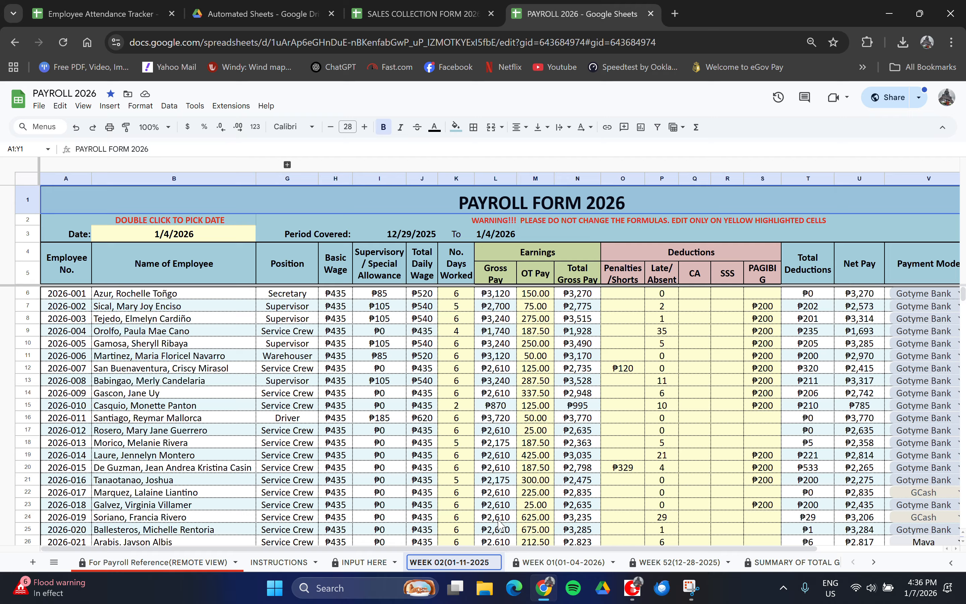
type(")")
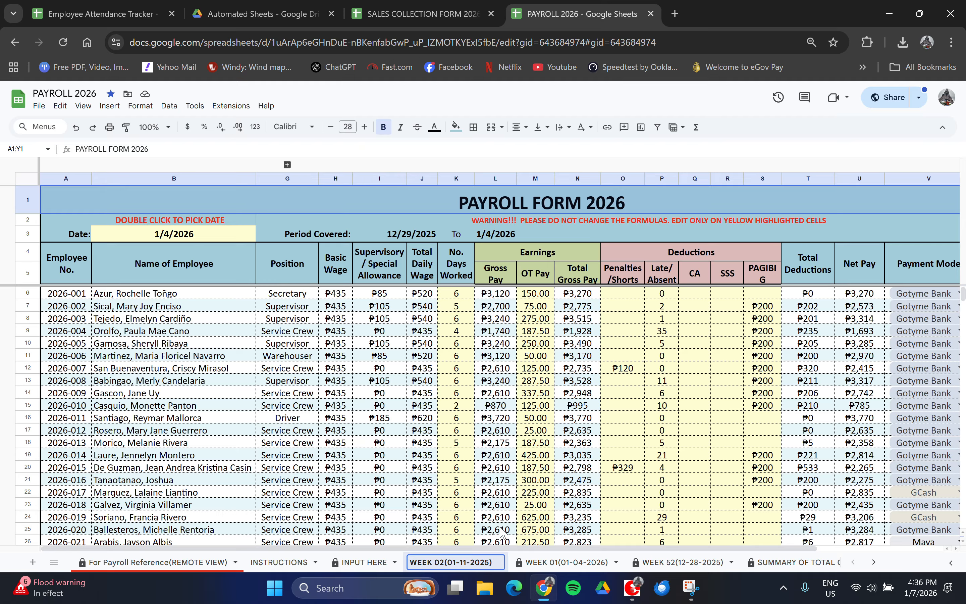
left_click(541, 508)
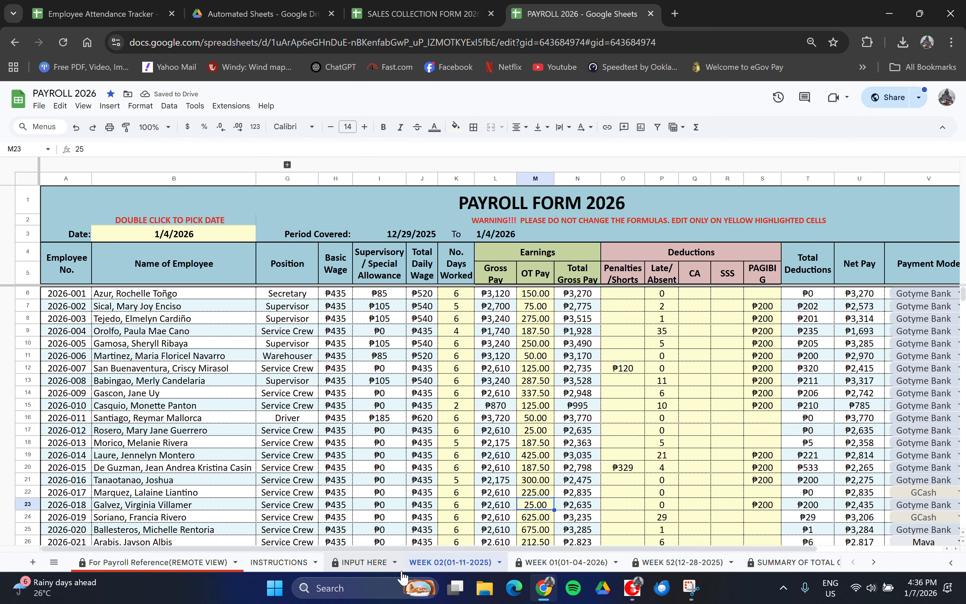
left_click(500, 565)
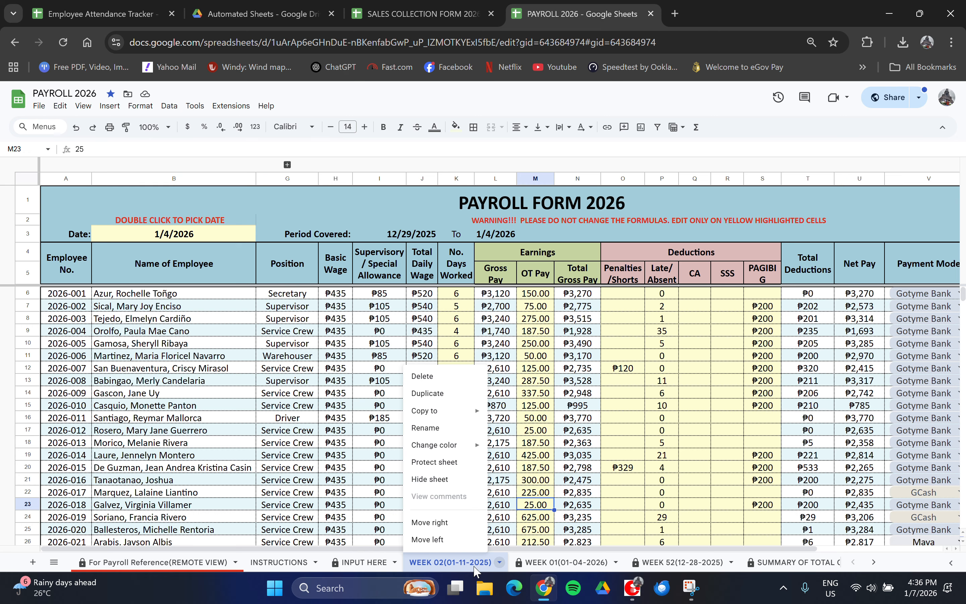
left_click(580, 470)
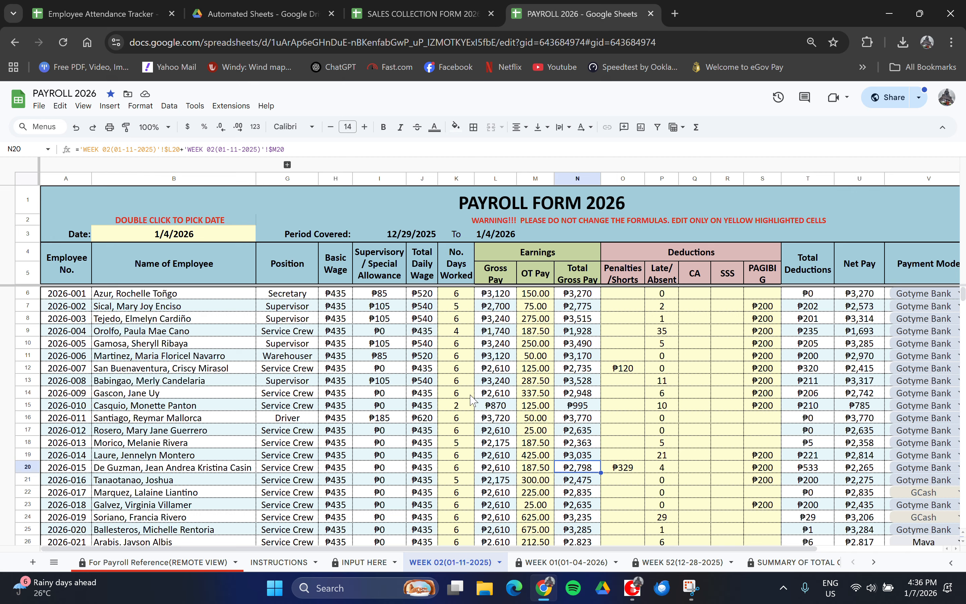
left_click(184, 239)
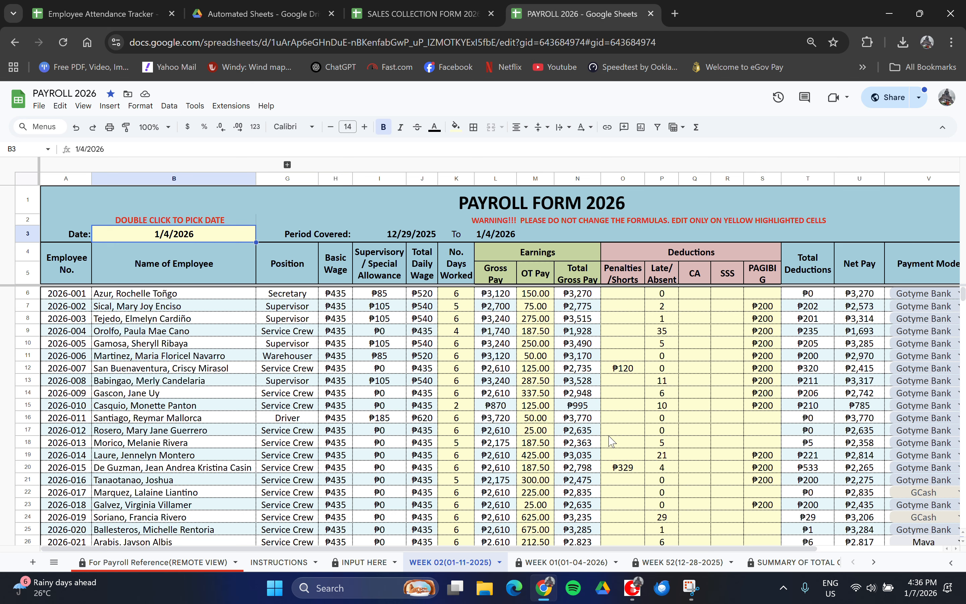
left_click(152, 126)
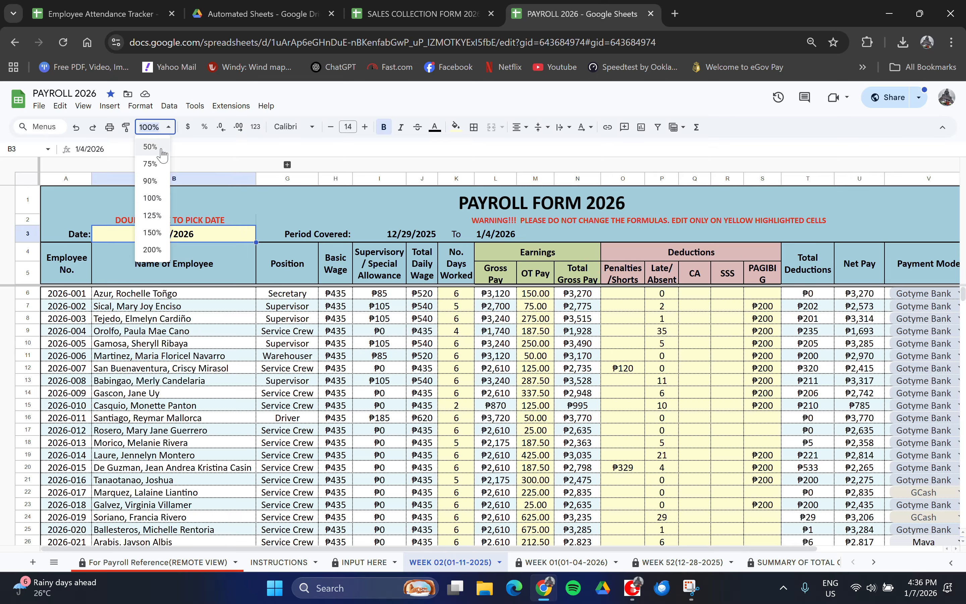
left_click(153, 166)
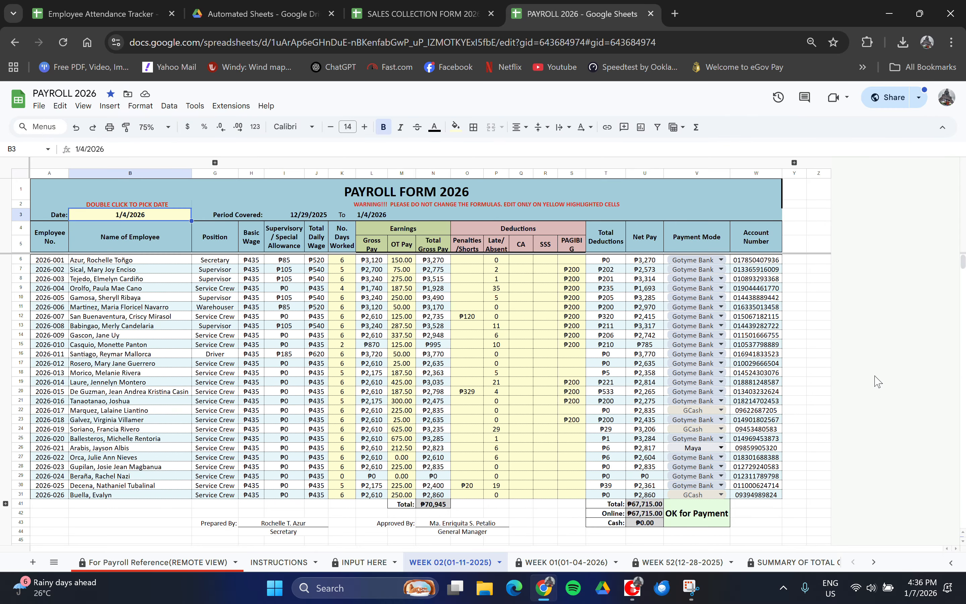